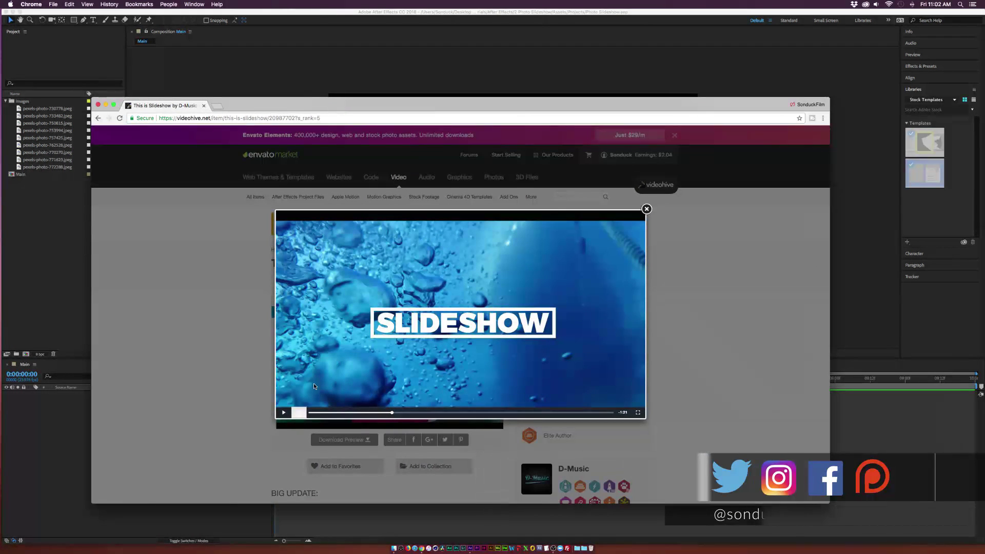
# Play the VideoHive 'This is Slideshow' template preview, then hide Chrome.
pyautogui.click(282, 413)
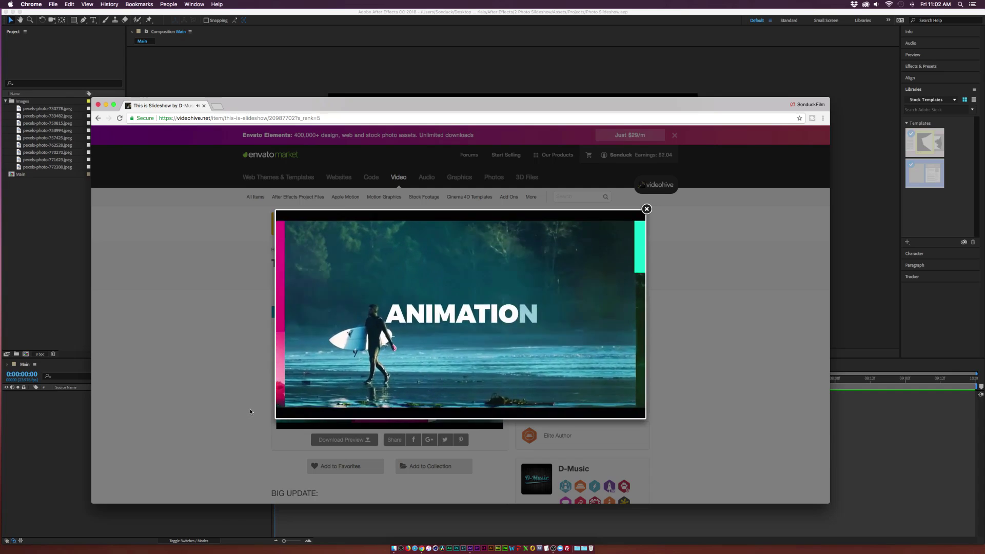
pyautogui.press('super+w')
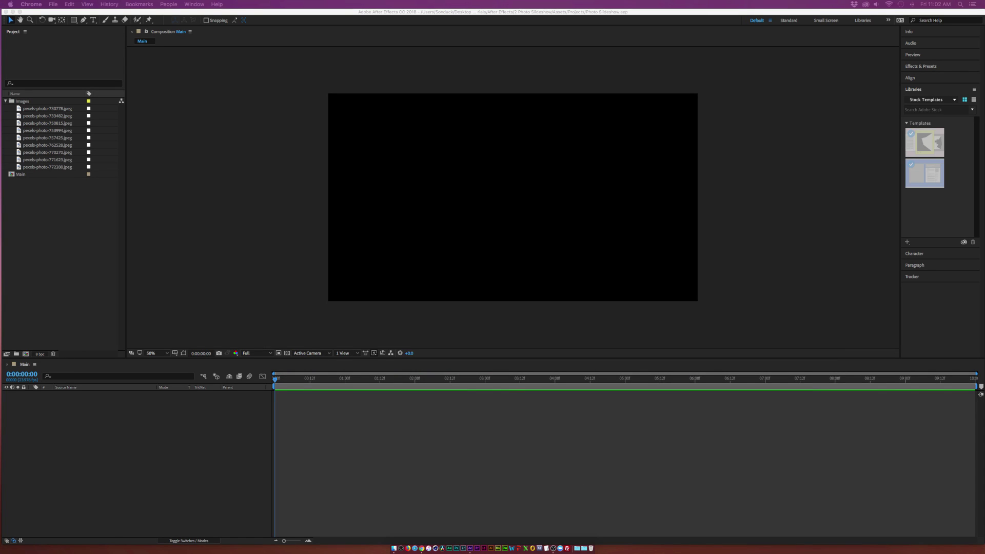
# Add pexels-photo-771623.jpeg to Main, scaled up to fill the frame and centred at 960,540.
pyautogui.click(52, 140)
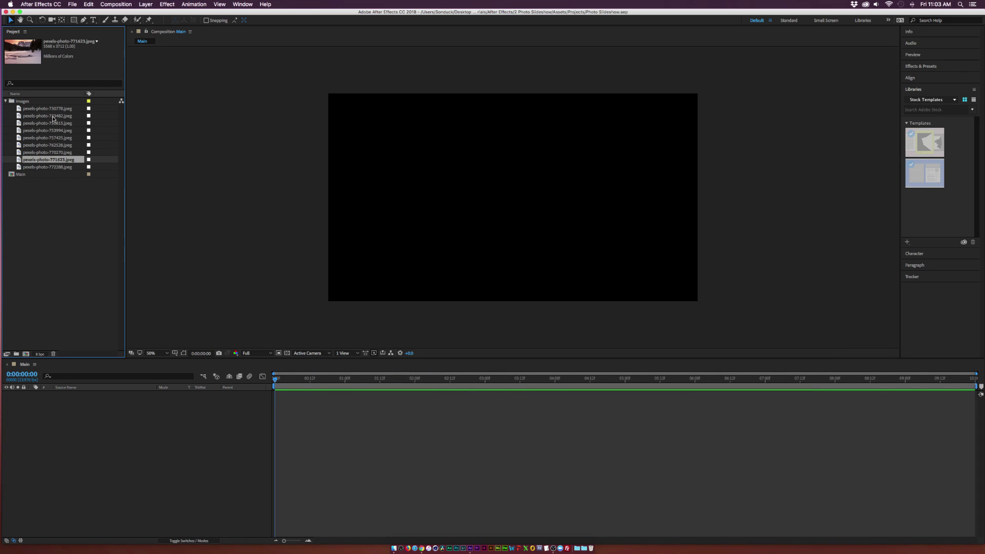
pyautogui.moveTo(47, 161); pyautogui.dragTo(217, 438)
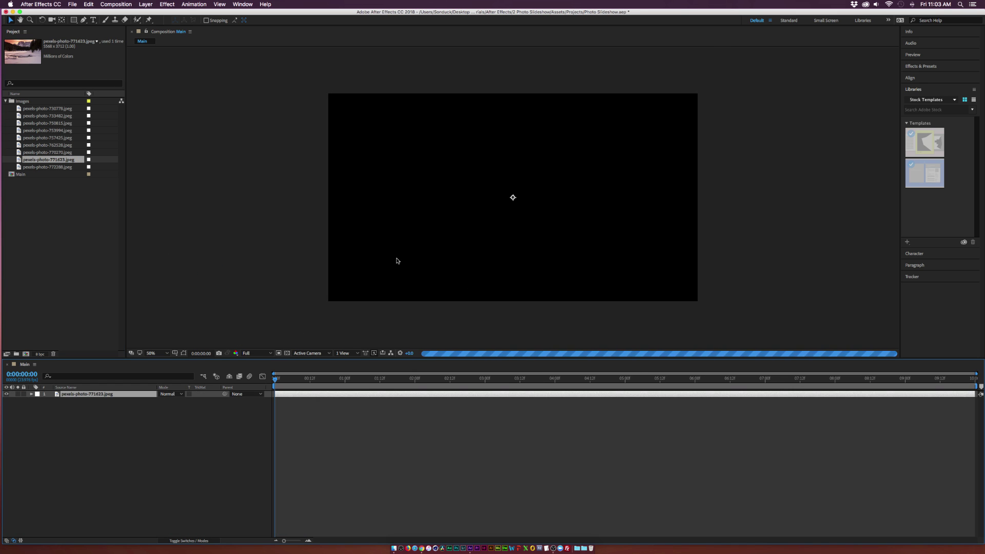
pyautogui.press('s')
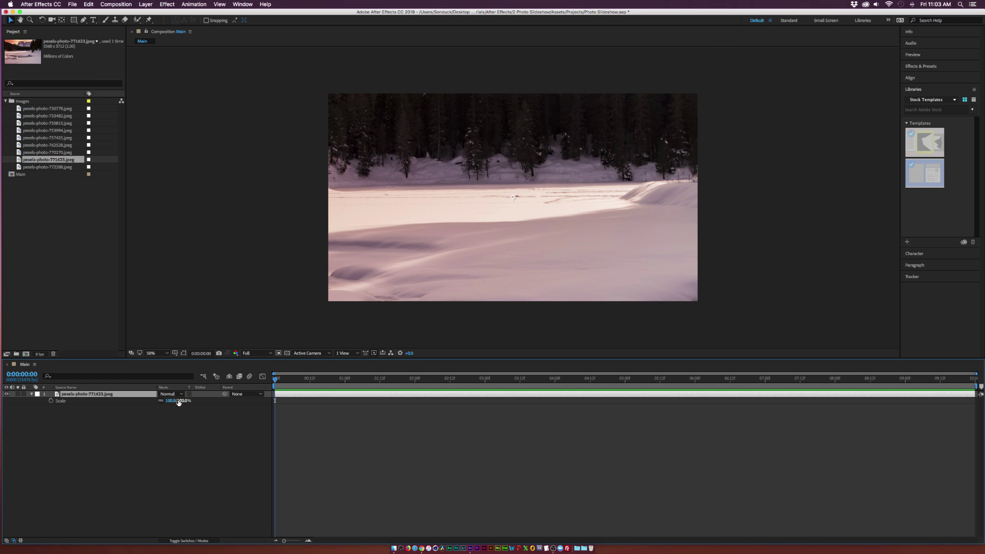
pyautogui.moveTo(170, 401); pyautogui.dragTo(149, 403)
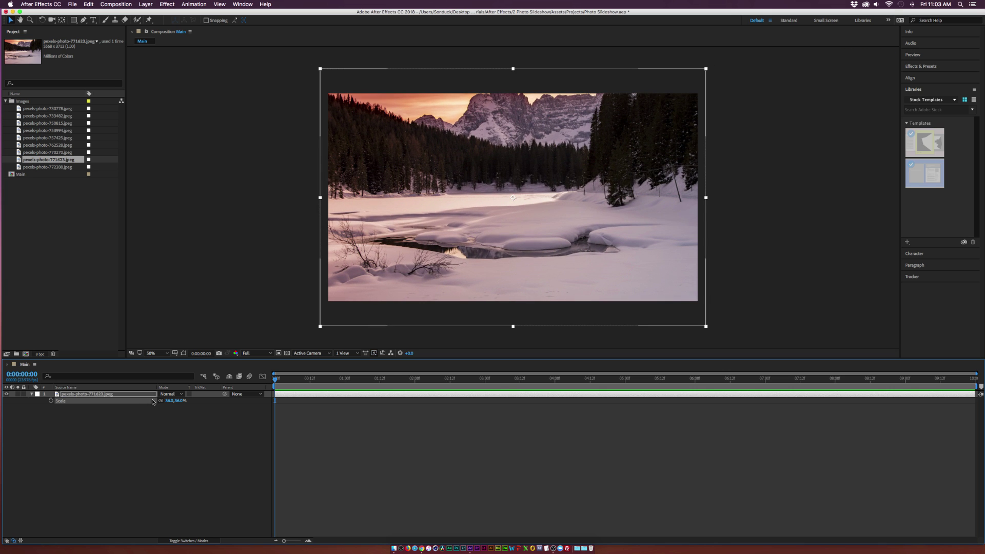
pyautogui.press('p')
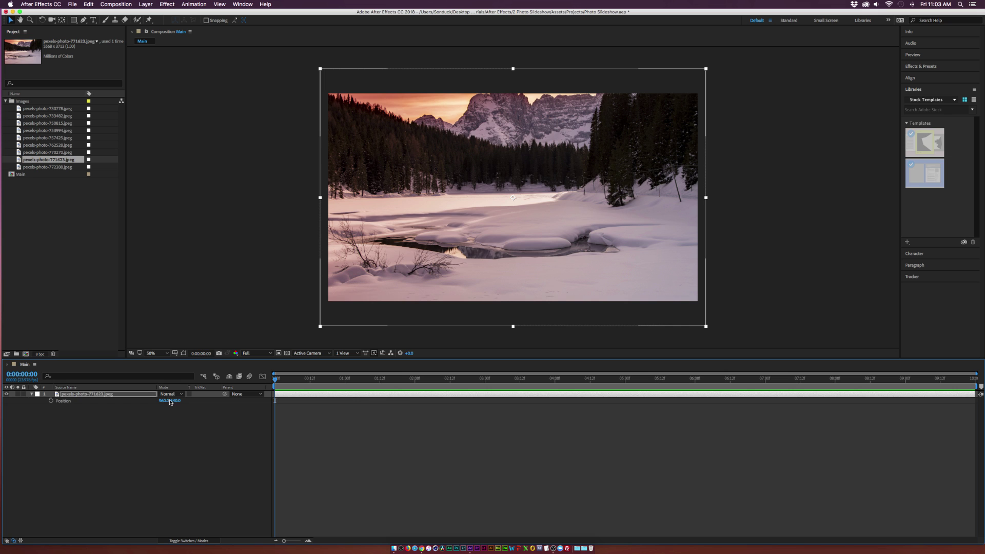
pyautogui.moveTo(176, 401); pyautogui.dragTo(183, 406)
pyautogui.click(183, 405)
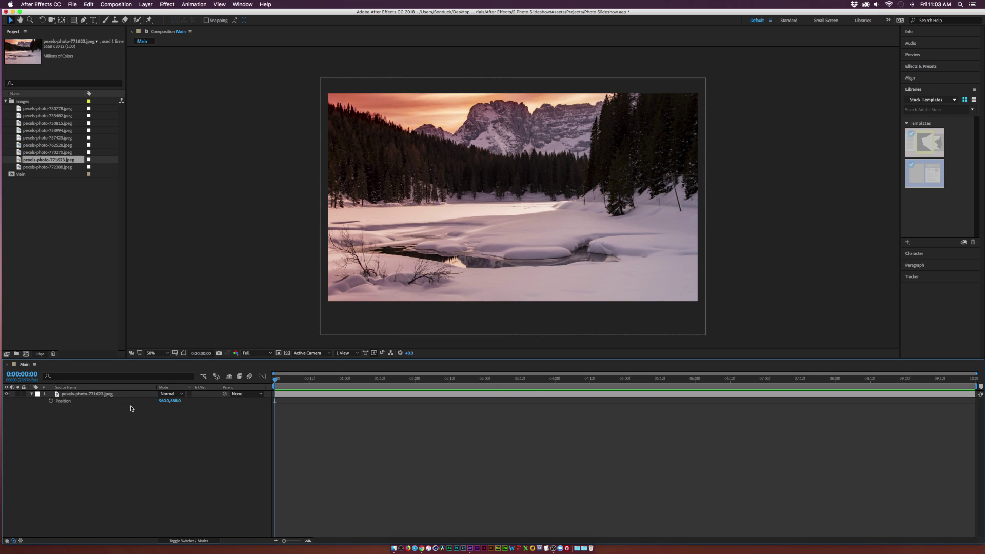
pyautogui.click(124, 396)
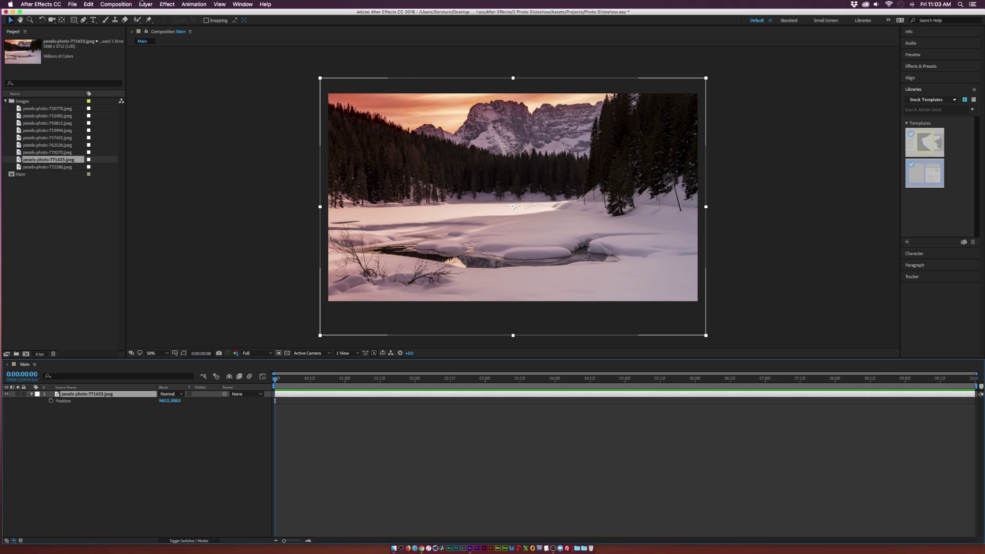
pyautogui.click(146, 5)
# Pre-compose the photo layer as 'Placeholder 1' with all attributes moved, then check its contents.
pyautogui.click(175, 276)
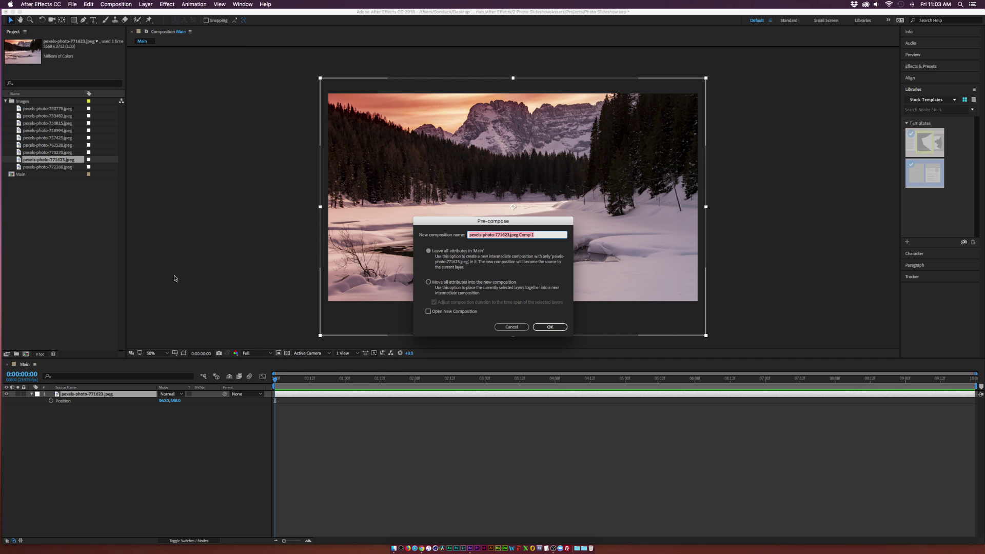
pyautogui.write('P')
pyautogui.click(448, 281)
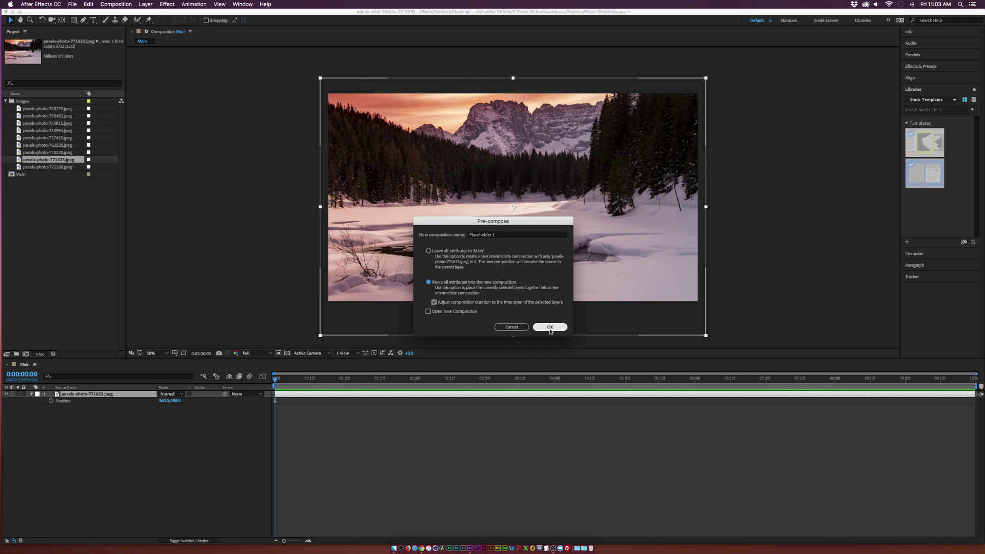
pyautogui.click(549, 327)
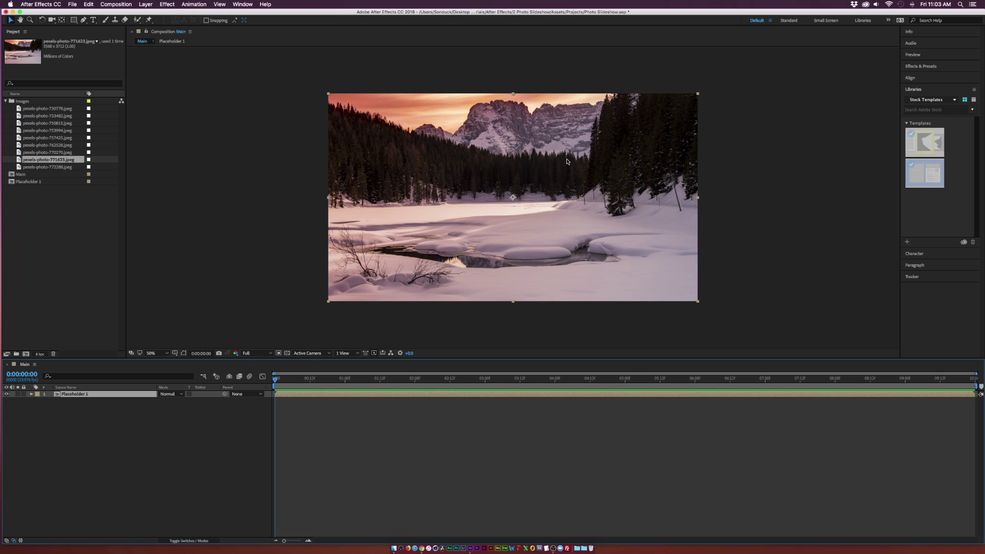
pyautogui.doubleClick(90, 395)
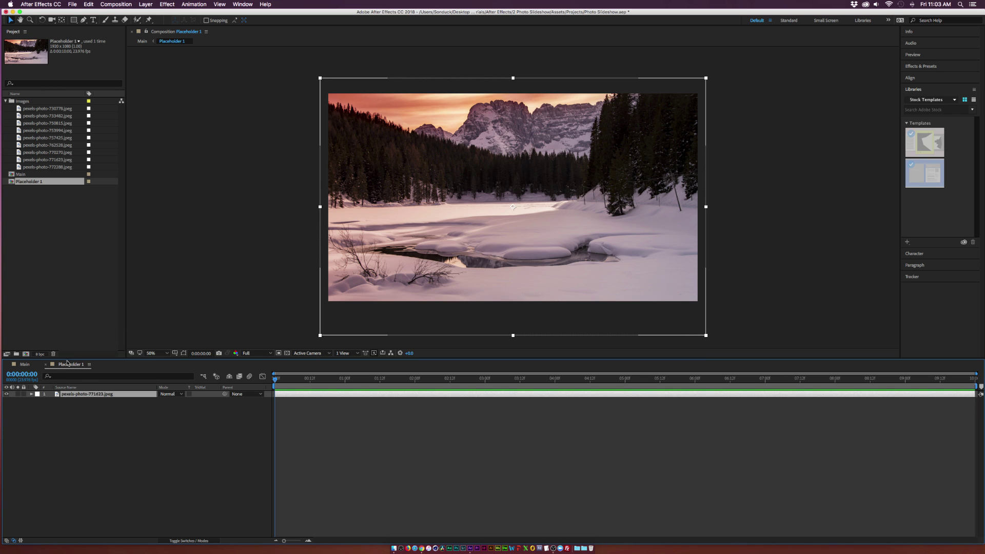
pyautogui.click(47, 365)
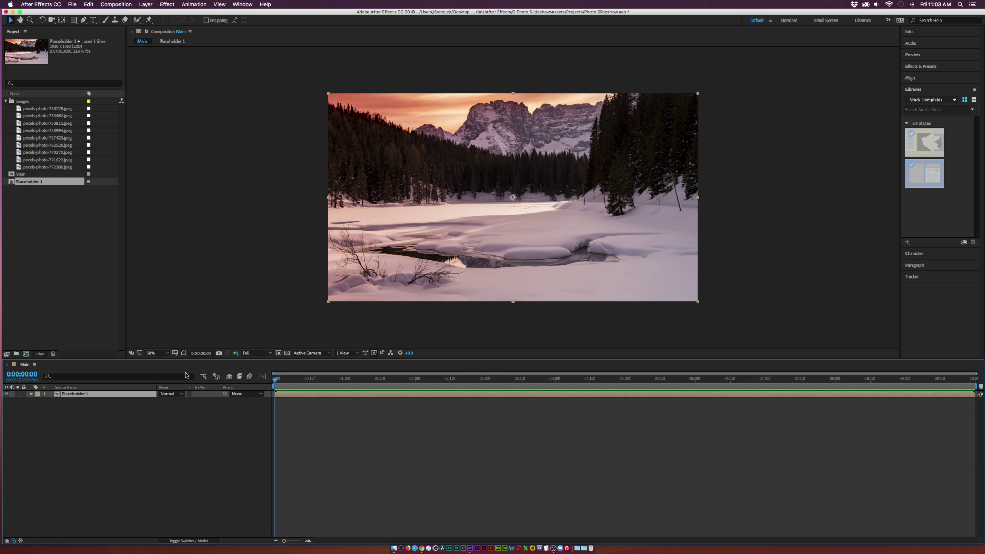
# Add a Null 1 object, parent Placeholder 1 to it, and shrink its scale.
pyautogui.click(211, 325)
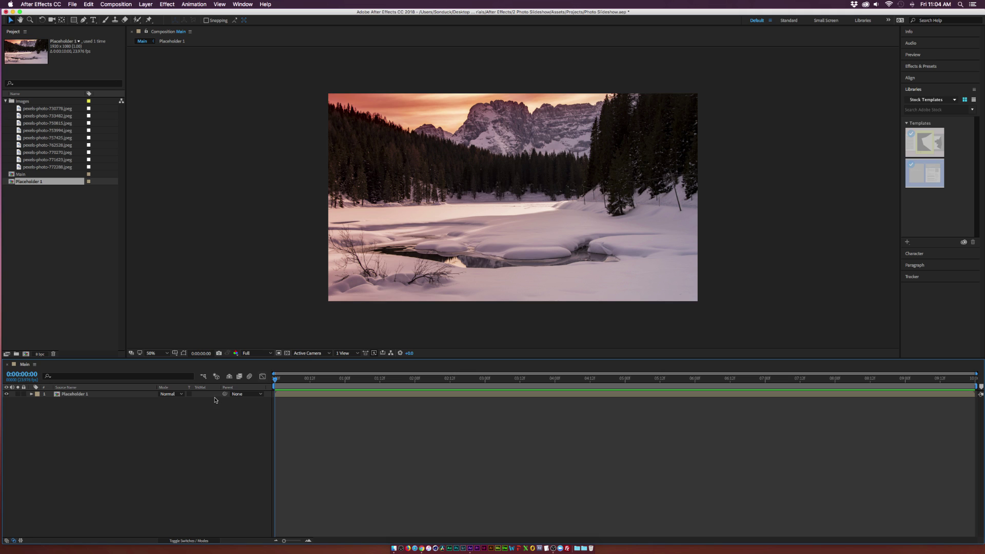
pyautogui.click(146, 4)
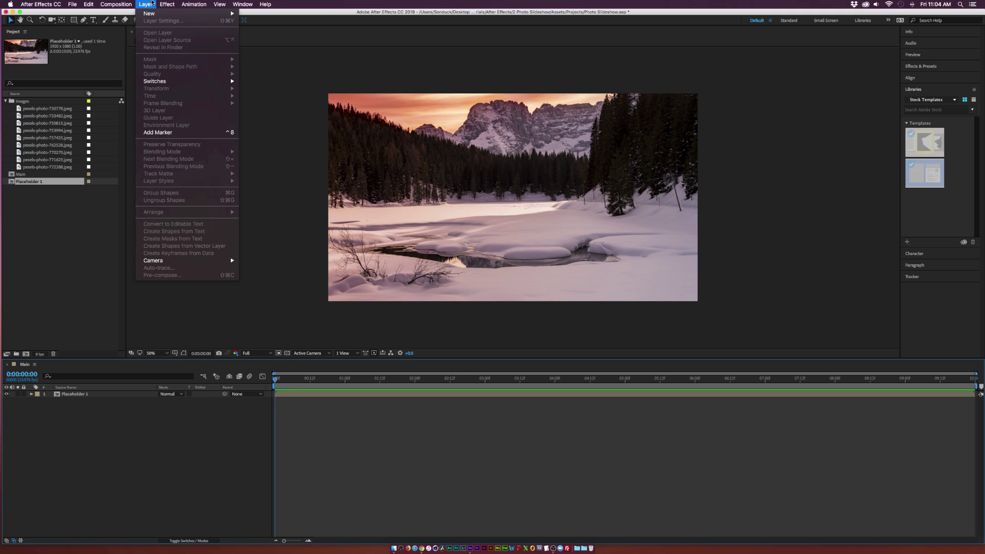
pyautogui.moveTo(151, 13)
pyautogui.click(291, 47)
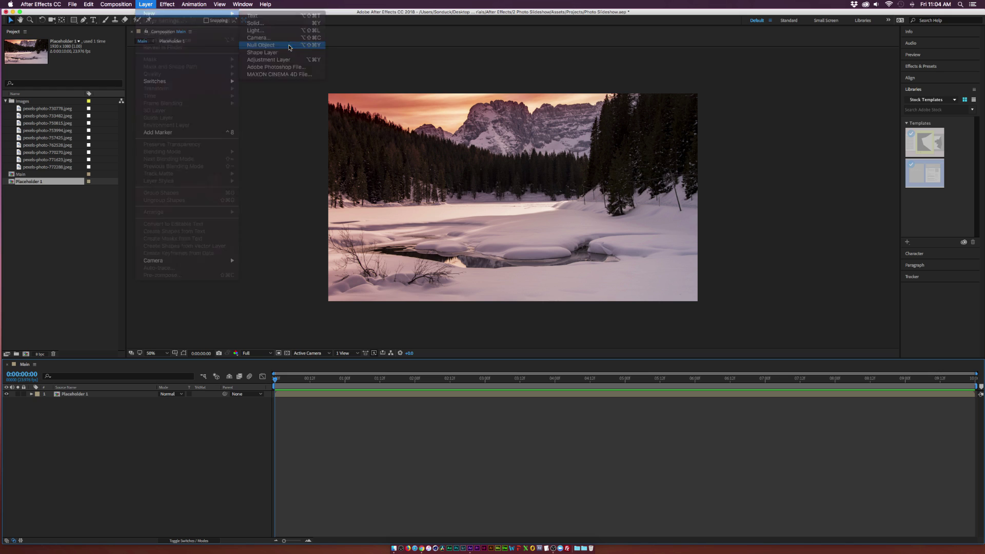
pyautogui.moveTo(224, 400); pyautogui.dragTo(71, 395)
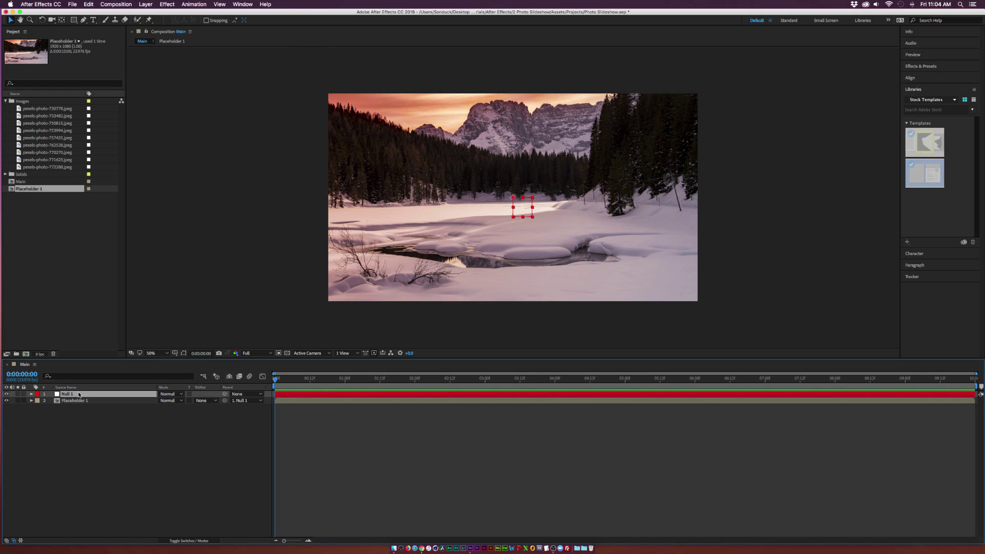
pyautogui.press('s')
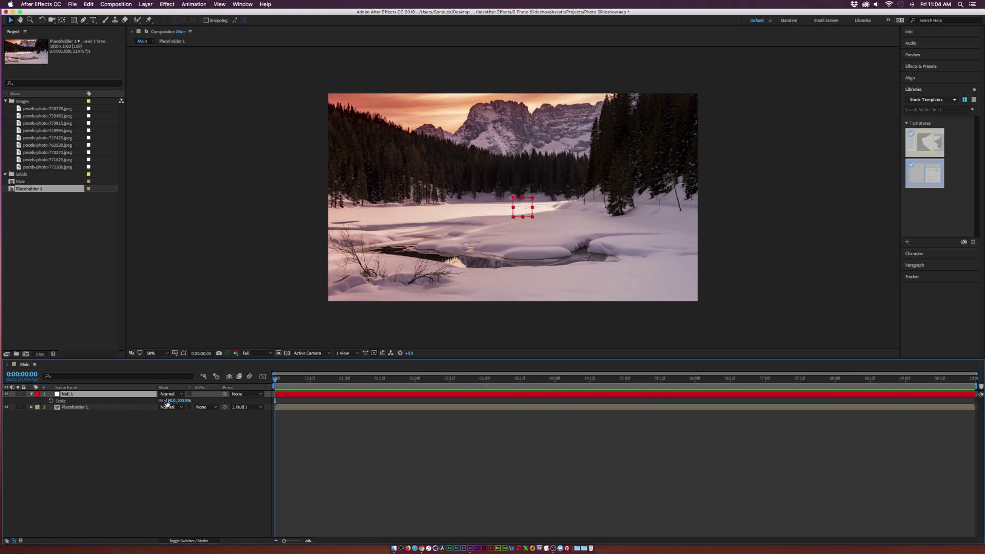
pyautogui.moveTo(170, 401); pyautogui.dragTo(144, 402)
# Keyframe Null 1's scale to reach 100% at one second, with Easy Ease on the keyframes.
pyautogui.click(429, 176)
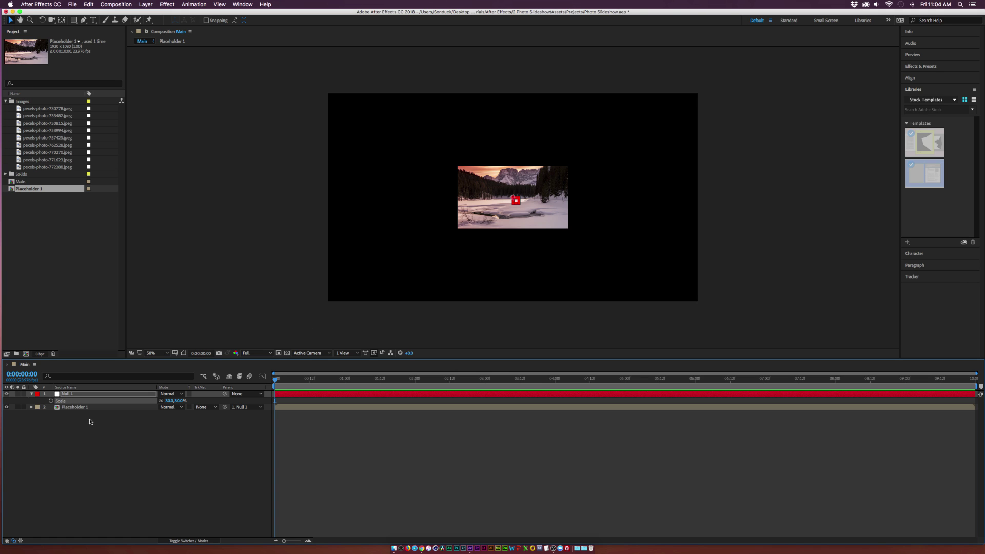
pyautogui.click(52, 400)
pyautogui.moveTo(280, 400); pyautogui.dragTo(419, 403)
pyautogui.click(344, 381)
pyautogui.click(169, 401)
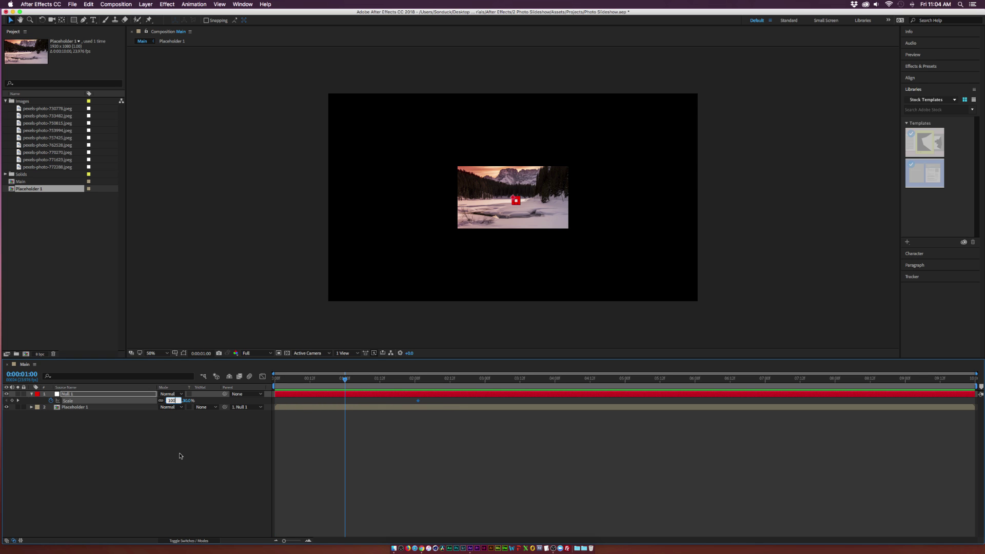
pyautogui.press('Return')
pyautogui.moveTo(344, 380); pyautogui.dragTo(417, 396)
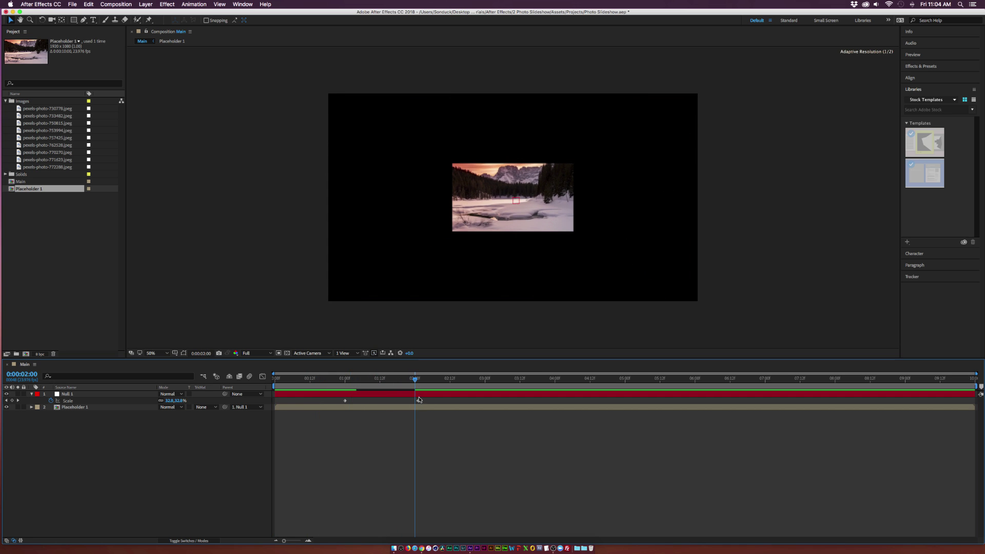
pyautogui.click(417, 396)
pyautogui.press('F9')
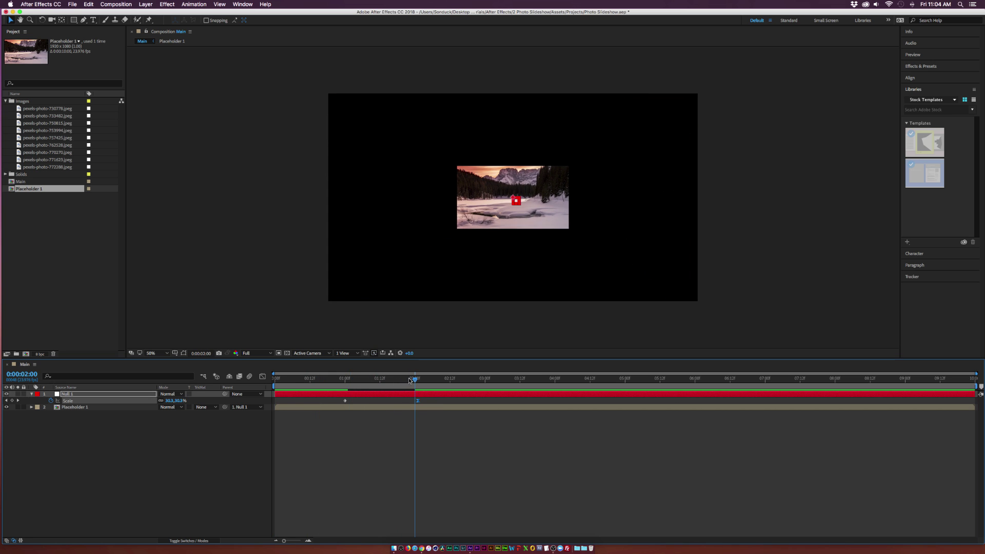
pyautogui.moveTo(416, 380)
pyautogui.mouseDown()
pyautogui.moveTo(377, 380)
pyautogui.moveTo(431, 384)
pyautogui.moveTo(414, 381)
pyautogui.mouseUp()
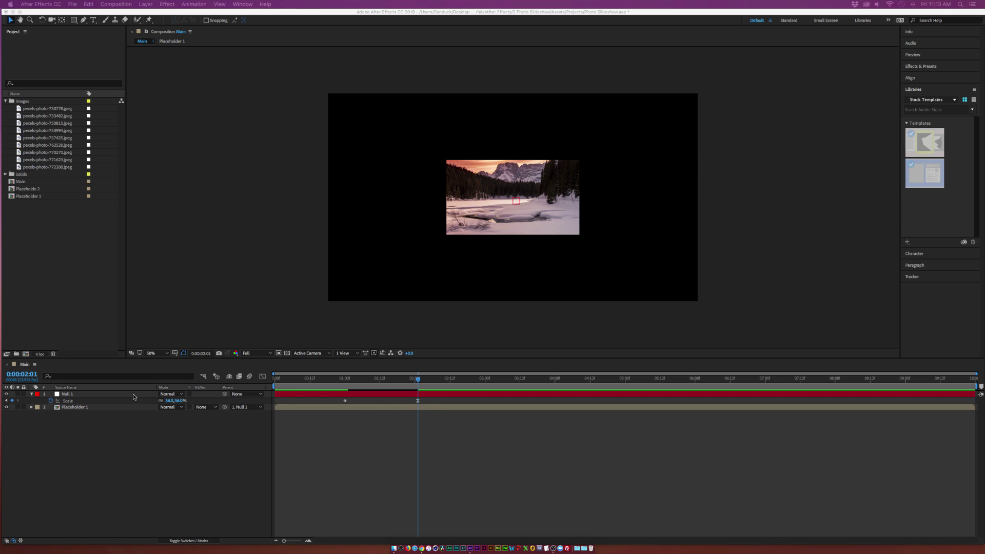
# Duplicate Placeholder 1 twice, placing copies left and right to form a middle row of three tiles.
pyautogui.click(85, 409)
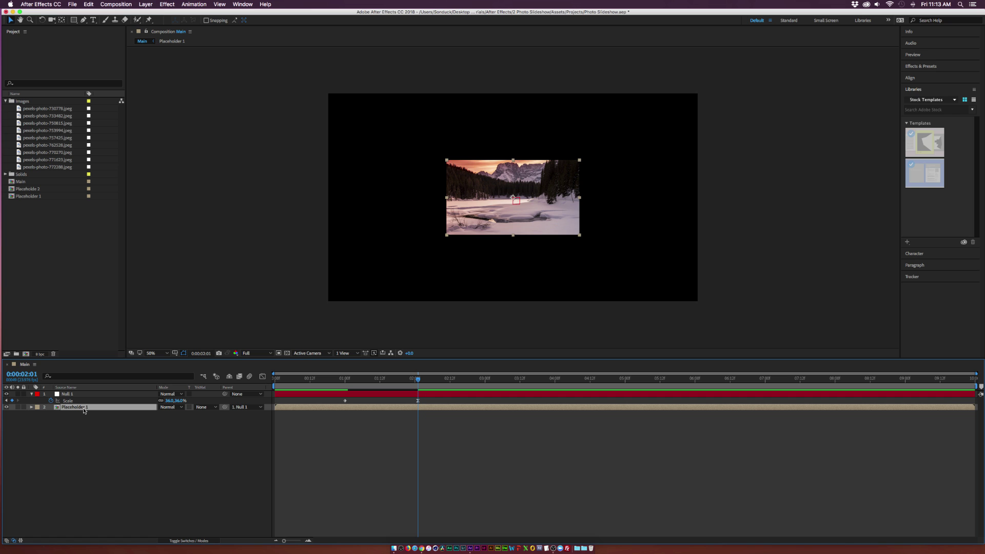
pyautogui.press('super+d')
pyautogui.click(89, 4)
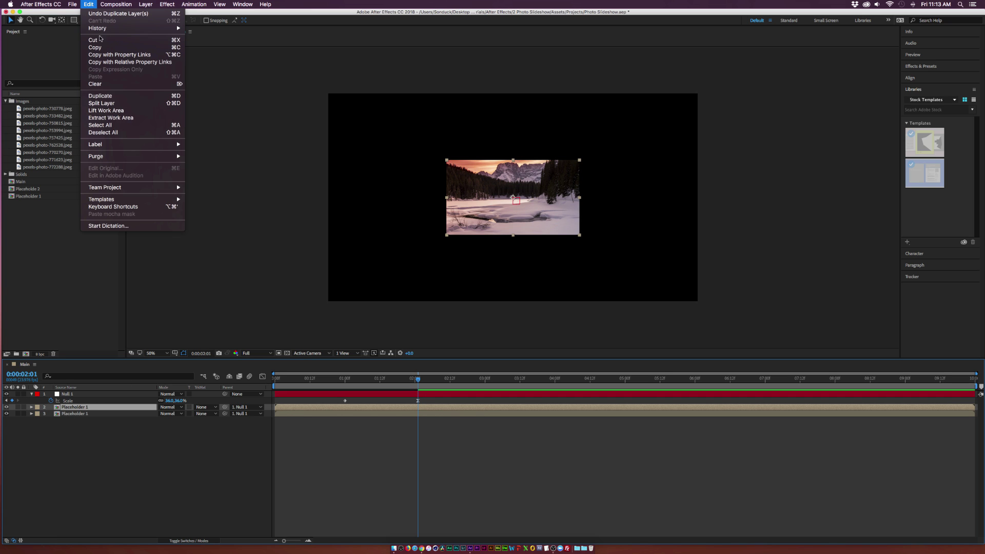
pyautogui.click(198, 434)
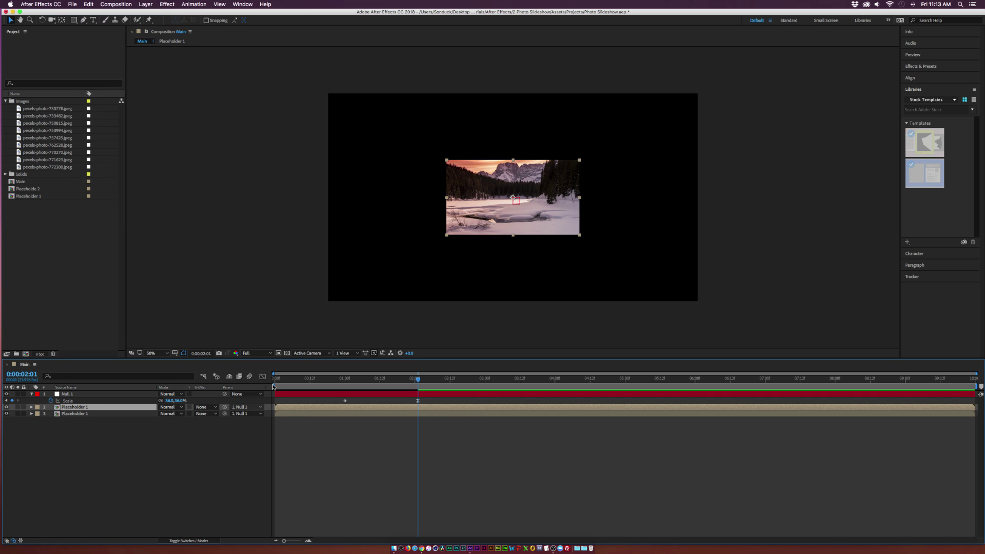
pyautogui.moveTo(462, 202); pyautogui.dragTo(373, 202)
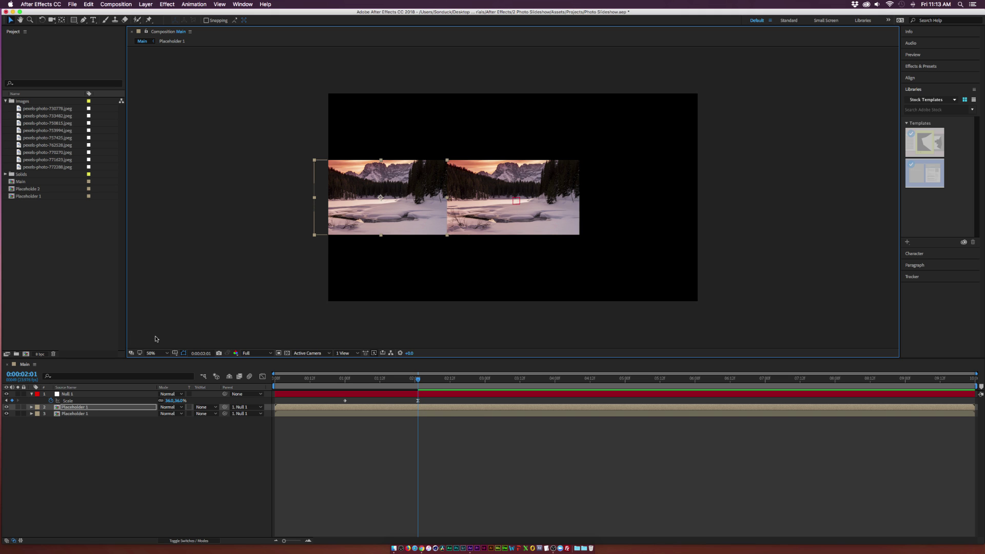
pyautogui.press('super+d')
pyautogui.moveTo(551, 207); pyautogui.dragTo(645, 216)
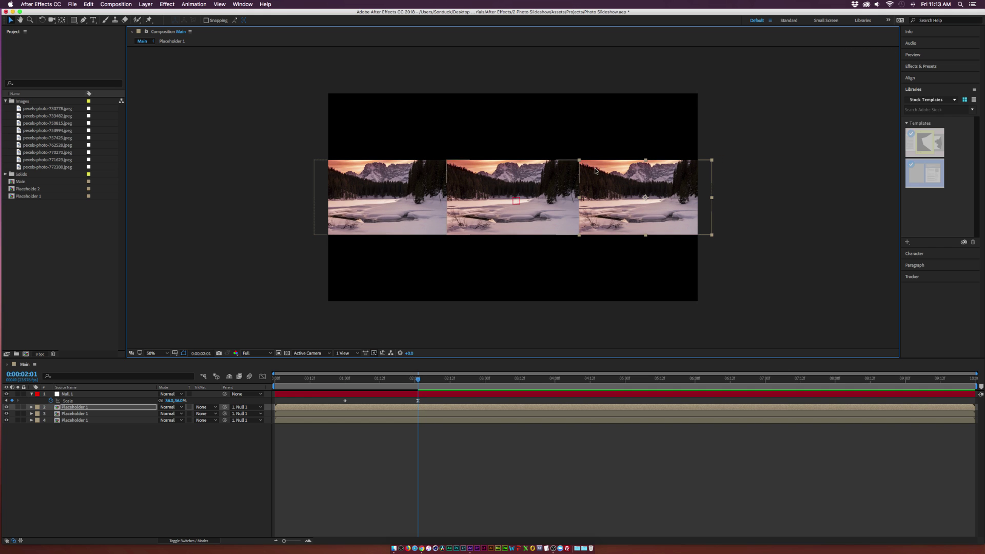
pyautogui.moveTo(184, 401)
pyautogui.mouseDown()
pyautogui.moveTo(172, 401)
pyautogui.moveTo(184, 400)
pyautogui.mouseUp()
# Duplicate the three-tile row and move the copies up as the top row.
pyautogui.click(95, 466)
pyautogui.click(84, 420)
pyautogui.click(81, 408)
pyautogui.keyDown('shift'); pyautogui.click(79, 414); pyautogui.keyUp('shift')
pyautogui.keyDown('shift'); pyautogui.click(77, 420); pyautogui.keyUp('shift')
pyautogui.press('super+d')
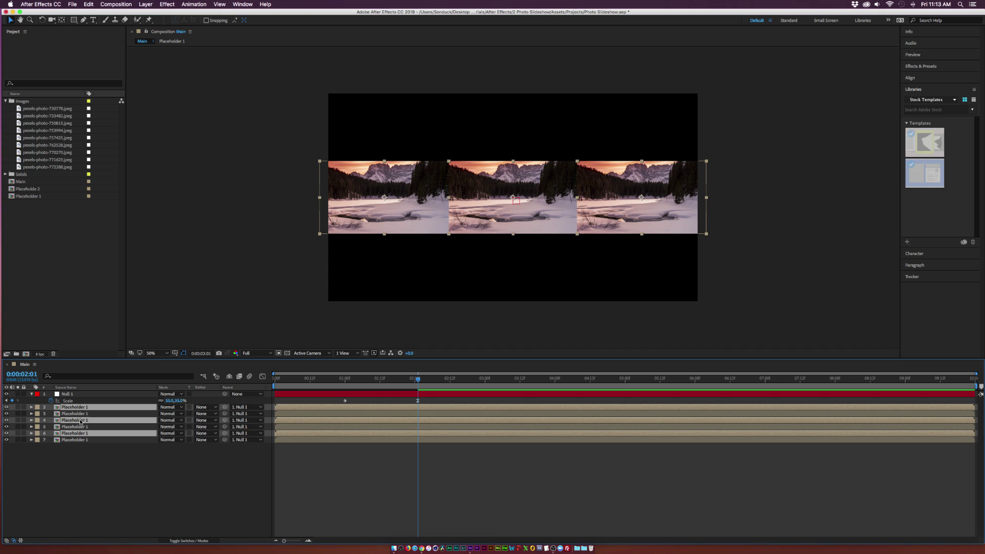
pyautogui.moveTo(81, 420); pyautogui.dragTo(92, 412)
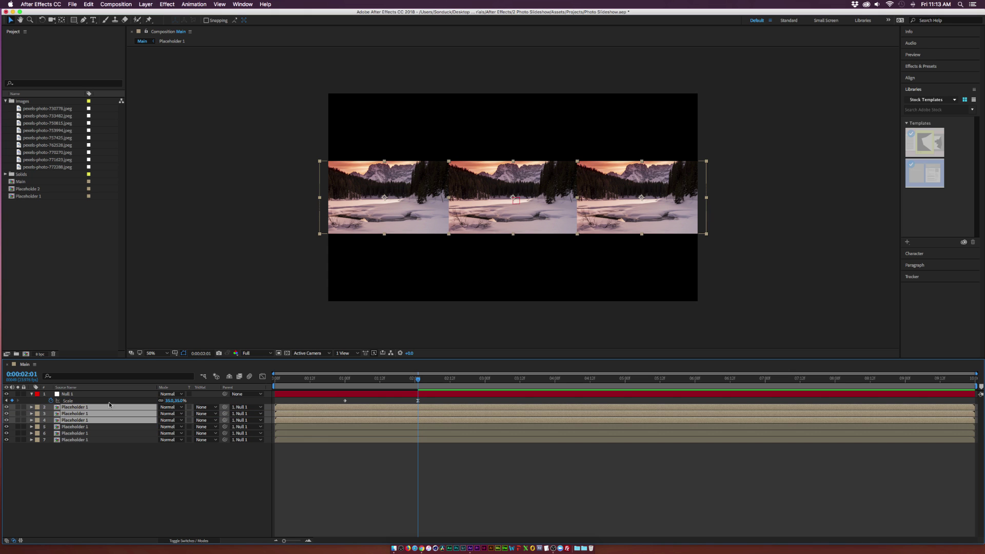
pyautogui.moveTo(516, 207); pyautogui.dragTo(512, 133)
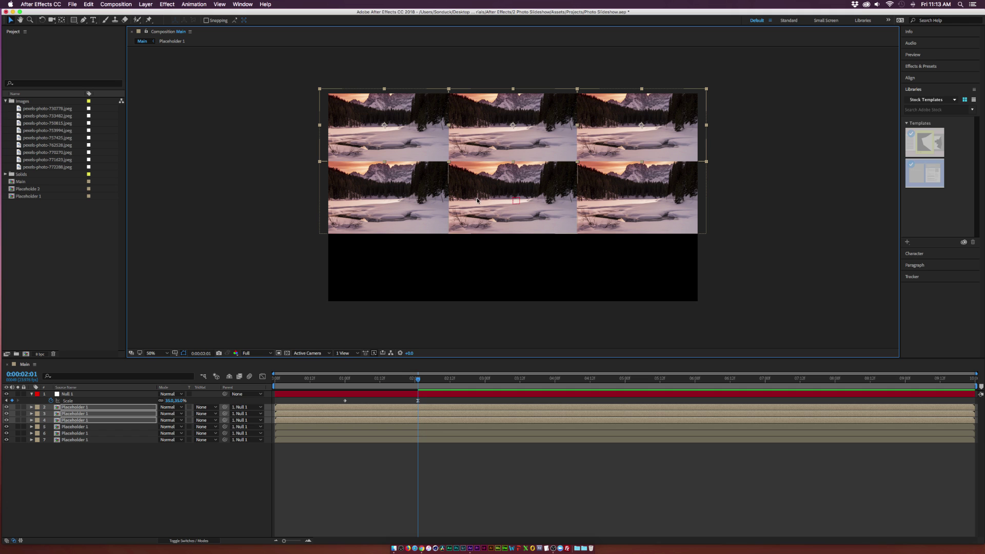
# Duplicate the top-row tiles and move them down to form the bottom row.
pyautogui.press('super+d')
pyautogui.moveTo(75, 421); pyautogui.dragTo(77, 410)
pyautogui.moveTo(447, 98); pyautogui.dragTo(448, 238)
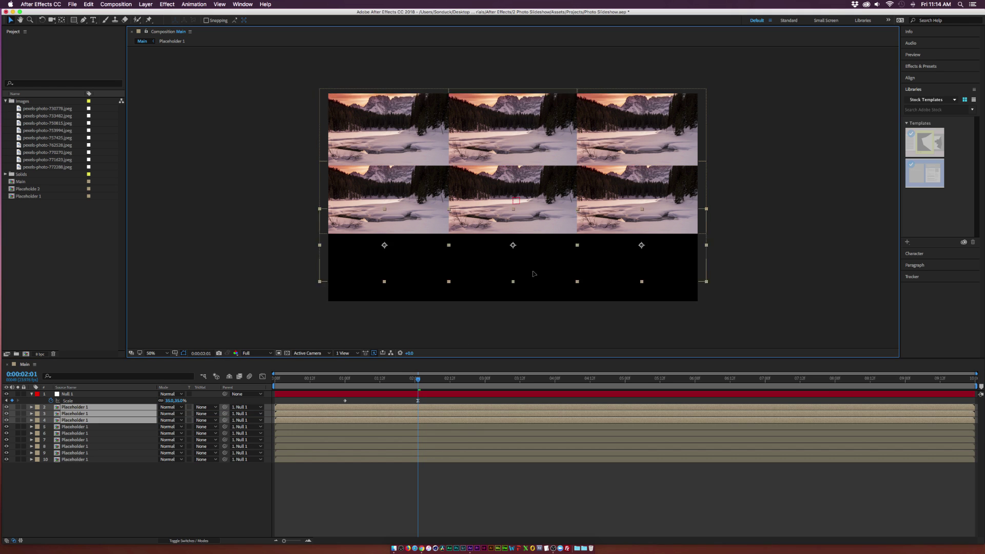
pyautogui.click(194, 488)
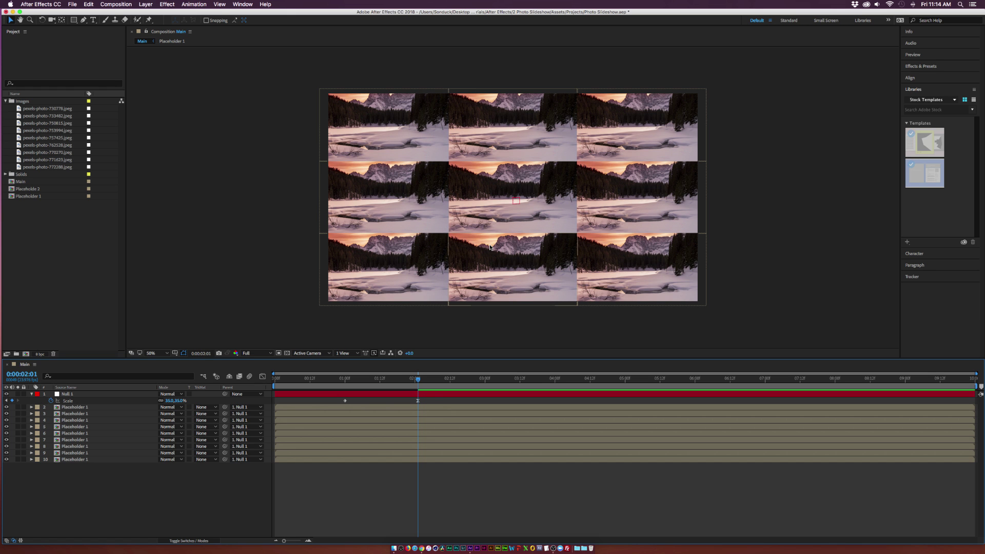
# Try adding pexels-photo-762528.jpeg into Placeholder 1, then delete it again.
pyautogui.hotkey('shift', '/')
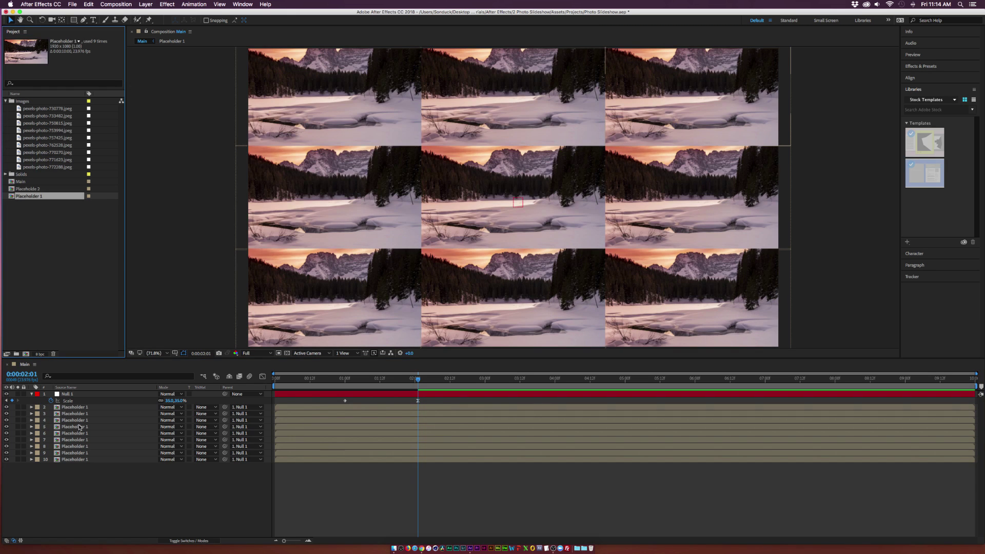
pyautogui.click(79, 433)
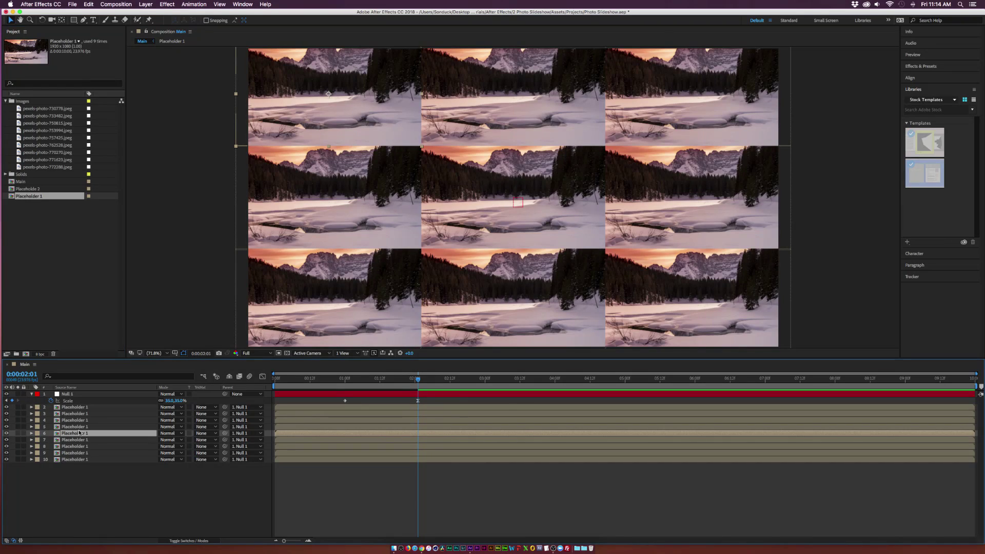
pyautogui.doubleClick(80, 434)
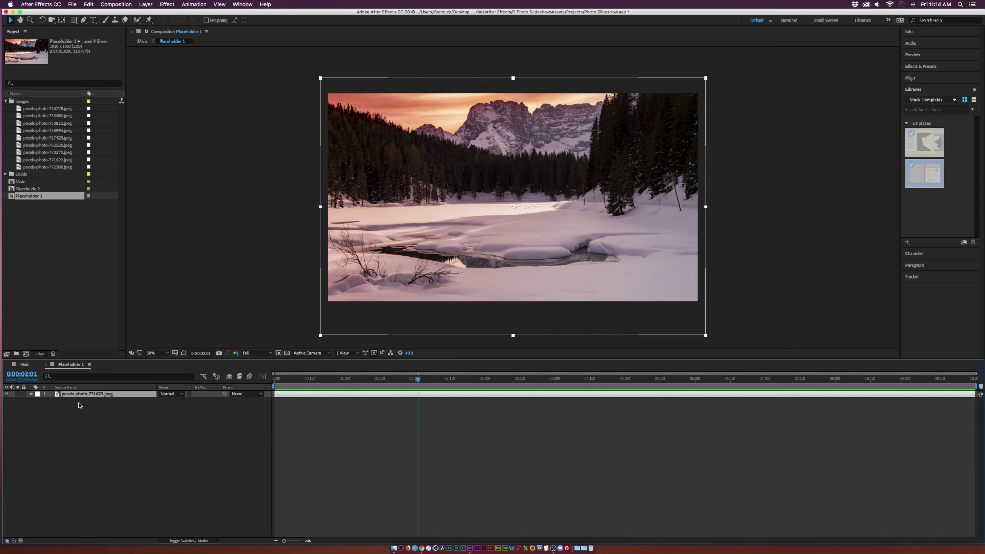
pyautogui.moveTo(49, 146); pyautogui.dragTo(122, 396)
pyautogui.click(26, 364)
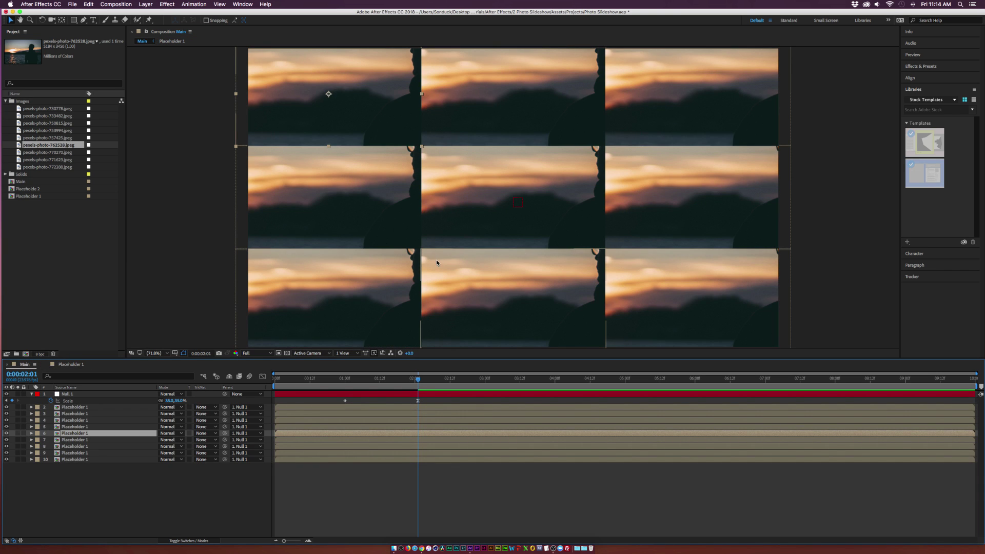
pyautogui.click(78, 364)
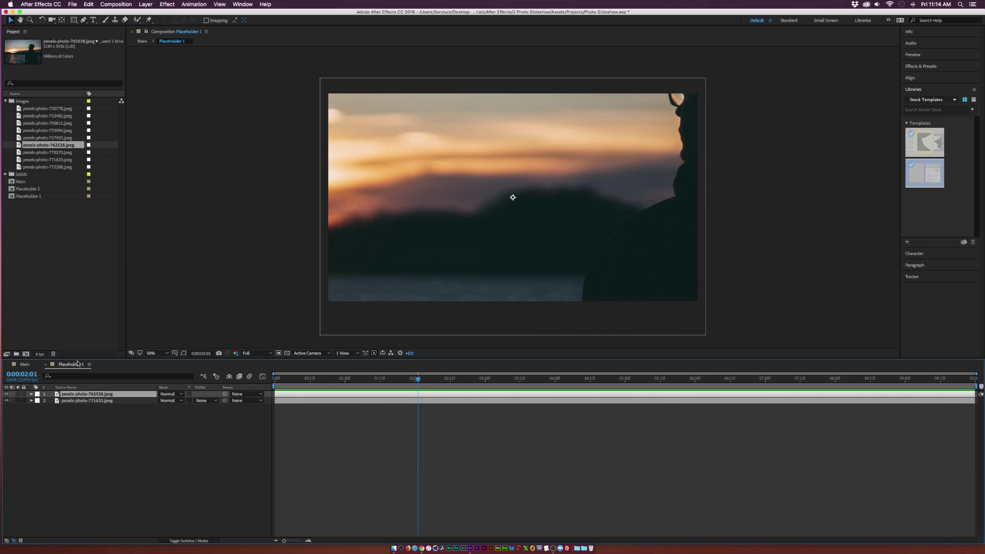
pyautogui.press('Delete')
pyautogui.click(31, 368)
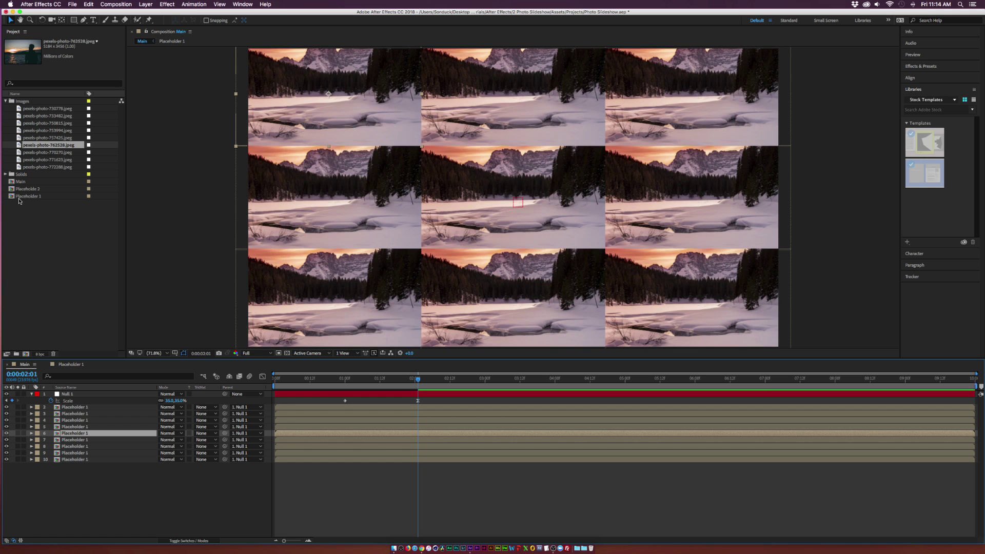
# Duplicate Placeholder 1 as Placeholder 2 and swap it into the left-middle tile.
pyautogui.click(13, 197)
pyautogui.press('super+d')
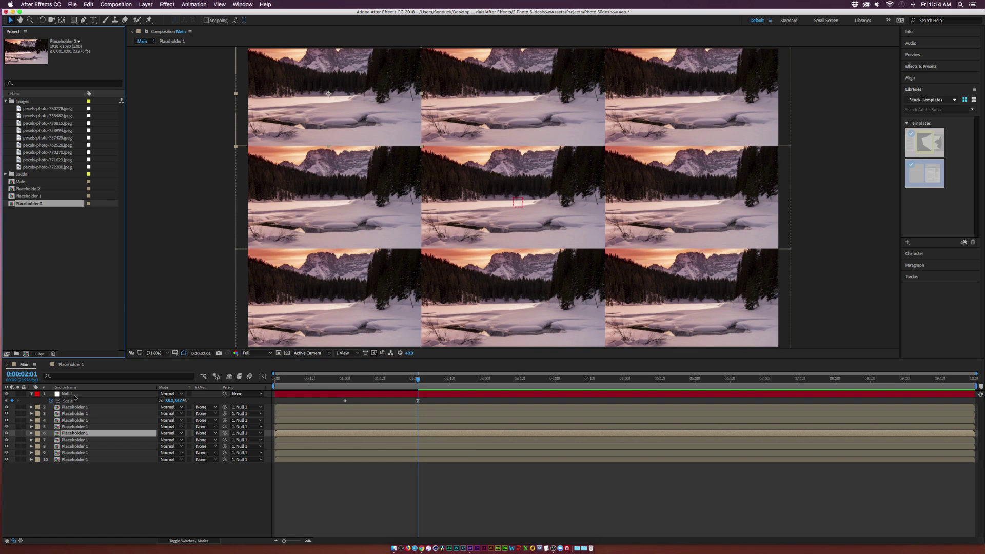
pyautogui.click(76, 453)
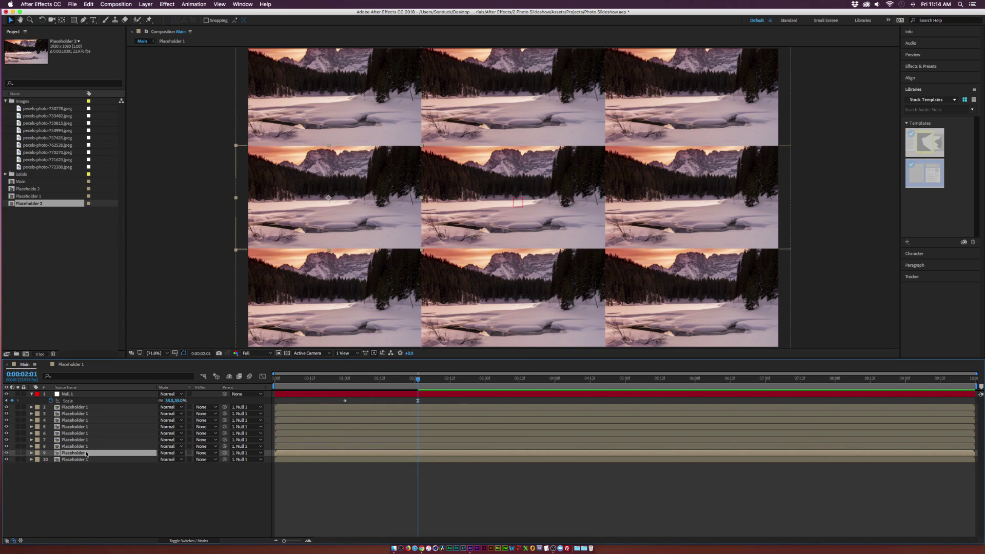
pyautogui.click(72, 460)
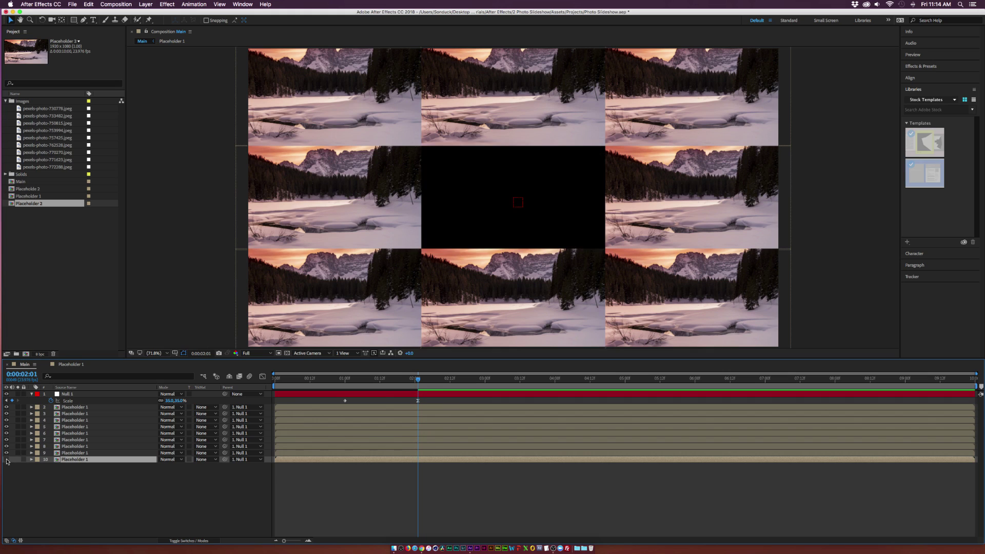
pyautogui.click(49, 454)
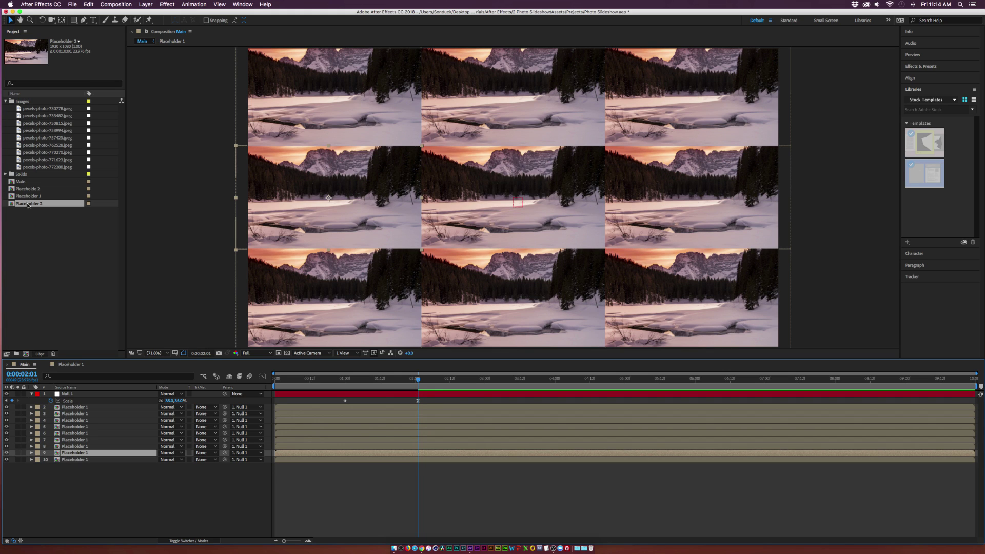
pyautogui.moveTo(24, 205); pyautogui.dragTo(77, 452)
# Put pexels-photo-770270.jpeg into Placeholder 2, scaled to 57% to fit the frame.
pyautogui.doubleClick(82, 454)
pyautogui.moveTo(48, 152); pyautogui.dragTo(84, 398)
pyautogui.press('s')
pyautogui.moveTo(169, 403); pyautogui.dragTo(151, 400)
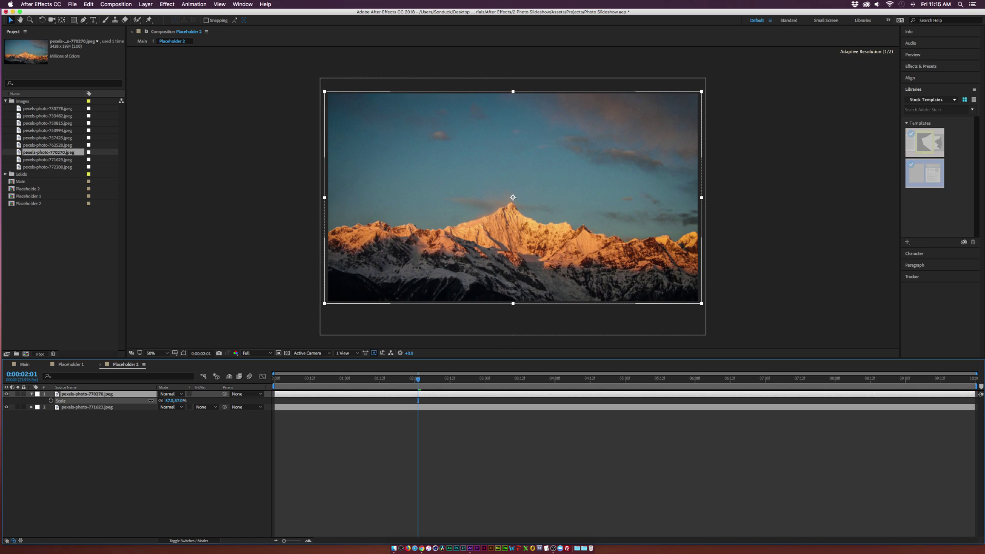
pyautogui.press('Delete')
pyautogui.click(27, 365)
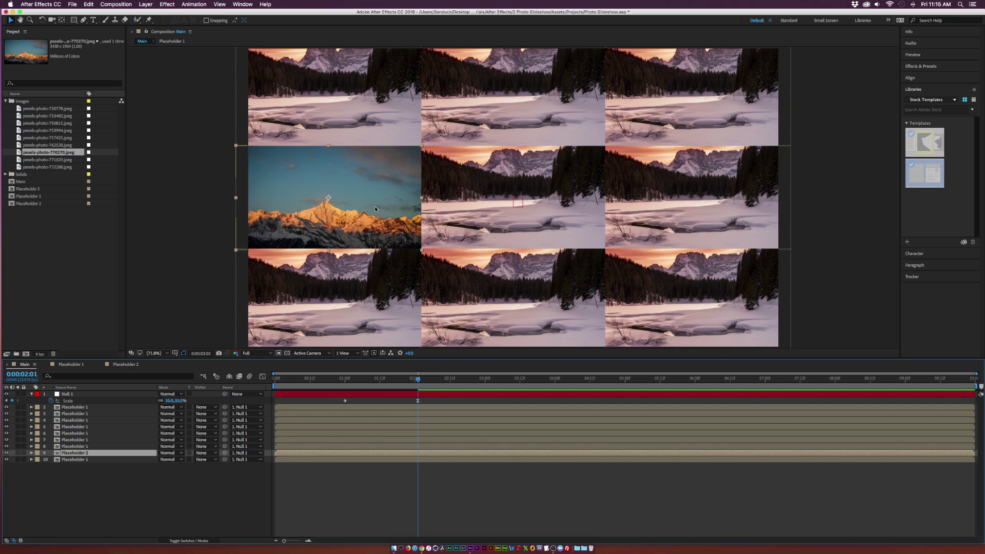
# Duplicate into Placeholder 3 and 4, assign them to further tiles, and preview at 0:00:02:09.
pyautogui.press('super+Up')
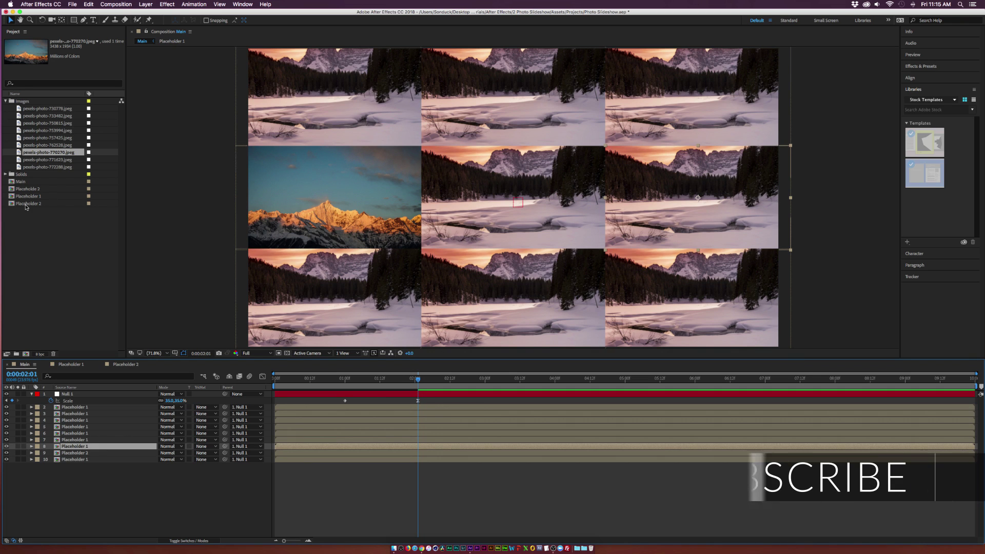
pyautogui.click(23, 204)
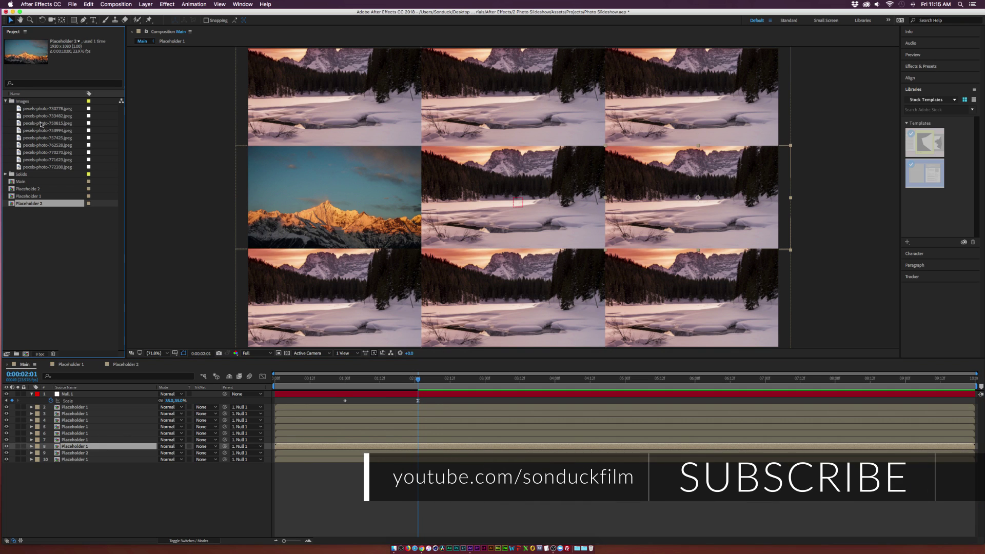
pyautogui.press('super+d')
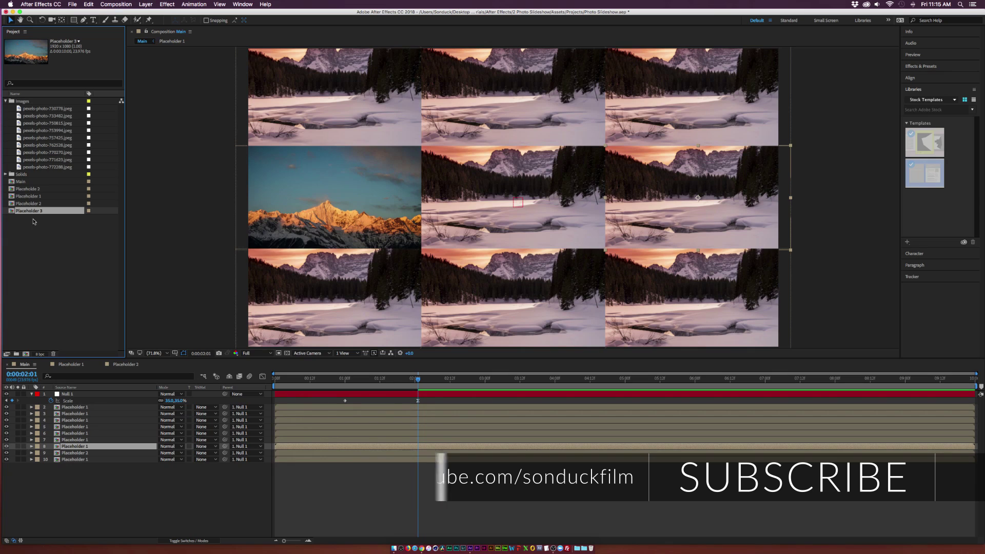
pyautogui.moveTo(31, 212); pyautogui.dragTo(87, 447)
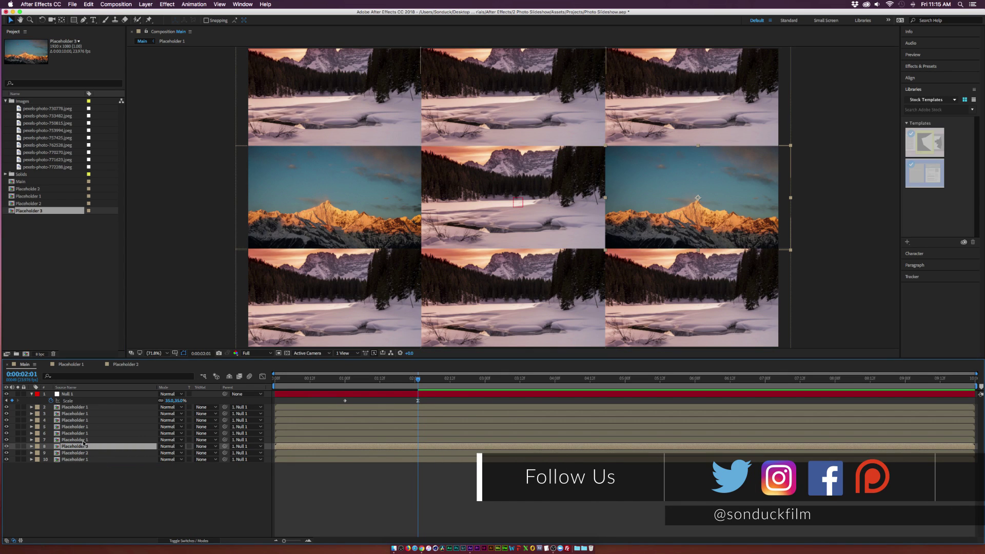
pyautogui.click(8, 212)
pyautogui.press('super+d')
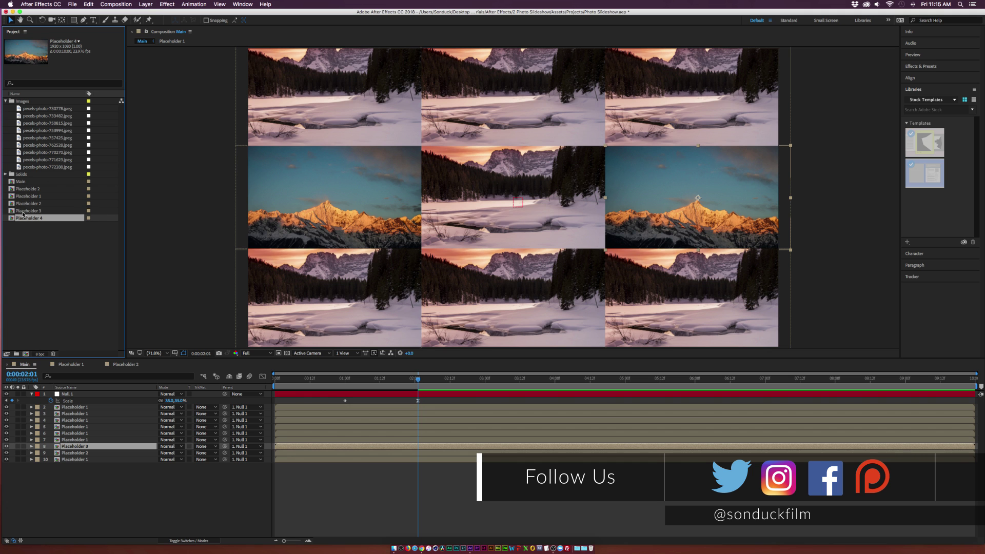
pyautogui.moveTo(25, 218); pyautogui.dragTo(67, 277)
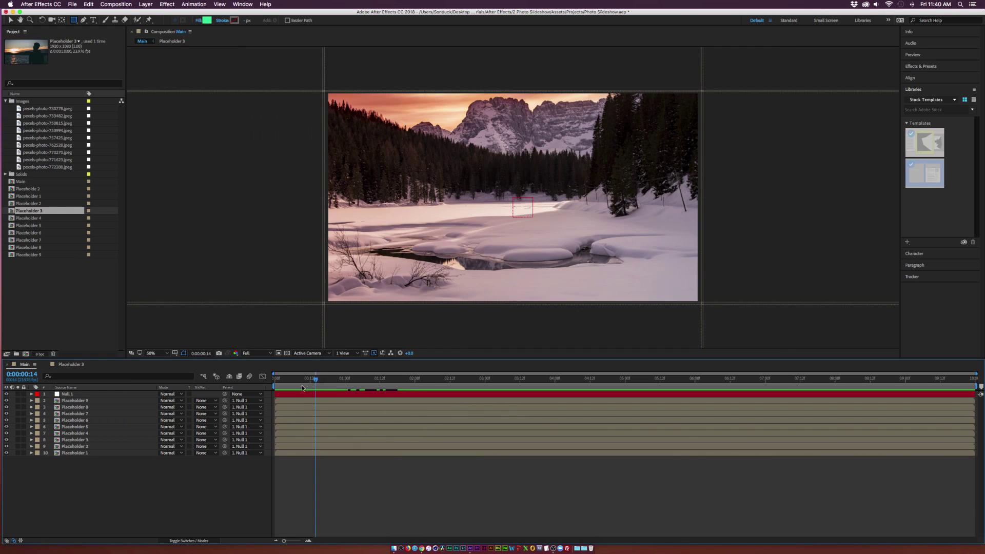
pyautogui.moveTo(320, 385); pyautogui.dragTo(435, 382)
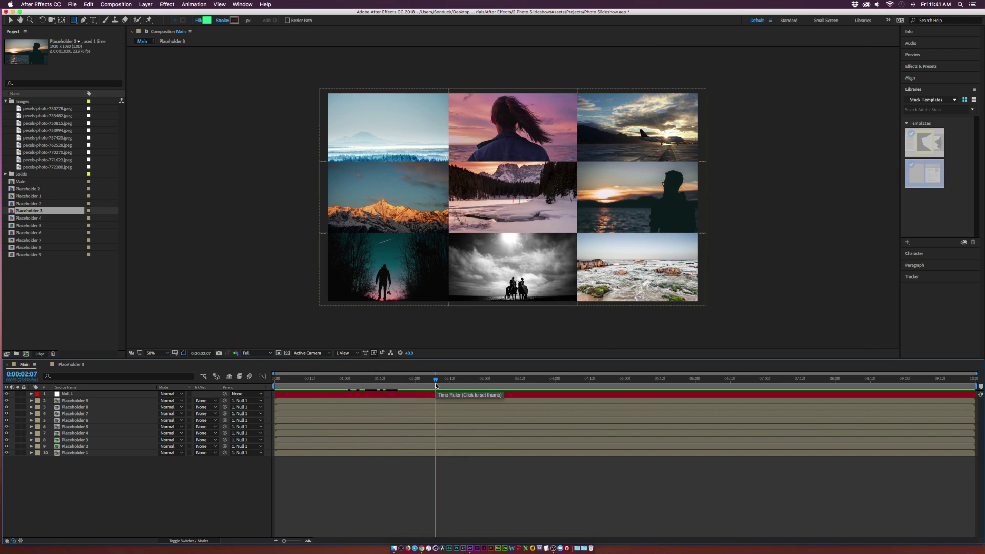
pyautogui.click(442, 380)
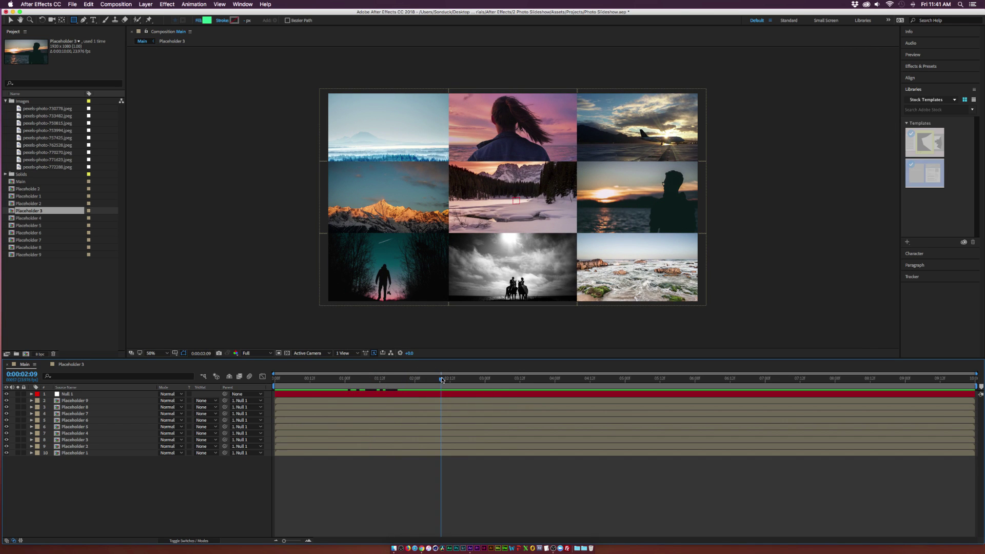
pyautogui.click(10, 20)
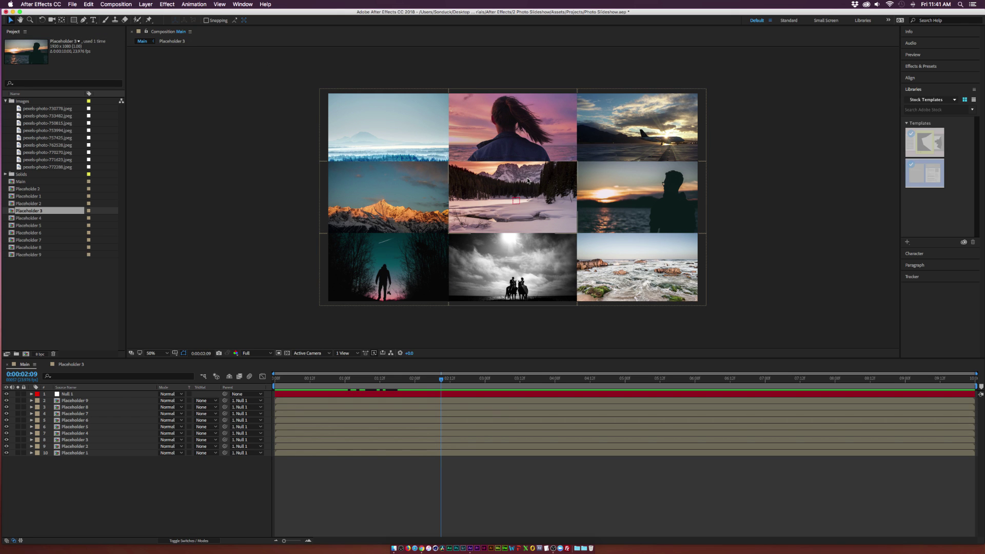
# Duplicate all nine Placeholder tile layers and move the originals just right of the frame.
pyautogui.click(74, 401)
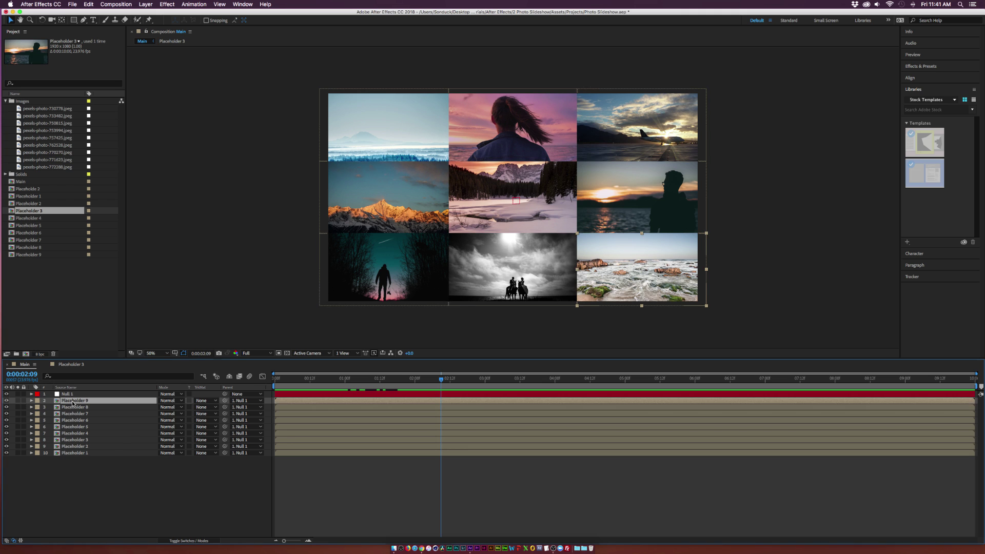
pyautogui.keyDown('shift'); pyautogui.click(75, 447); pyautogui.keyUp('shift')
pyautogui.keyDown('shift'); pyautogui.click(75, 454); pyautogui.keyUp('shift')
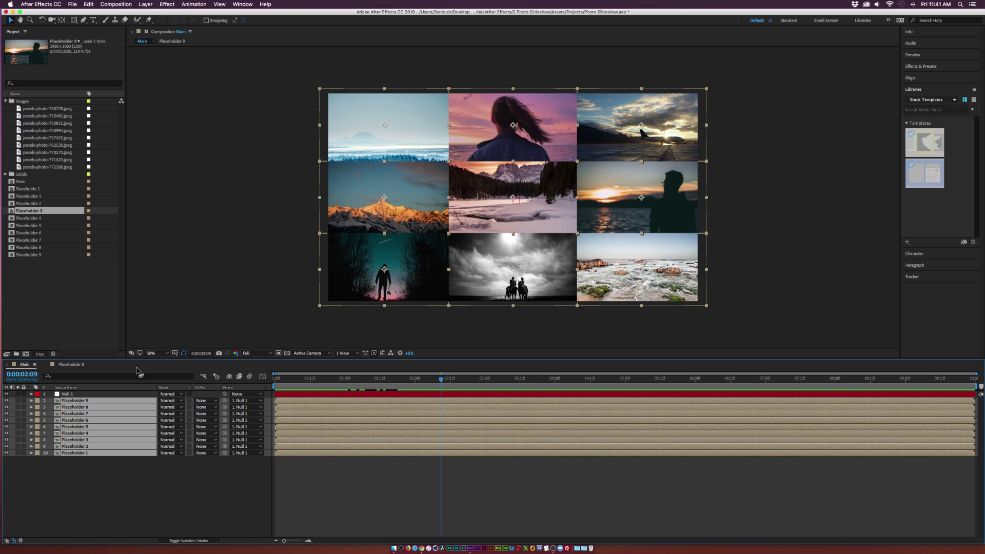
pyautogui.press('super+d')
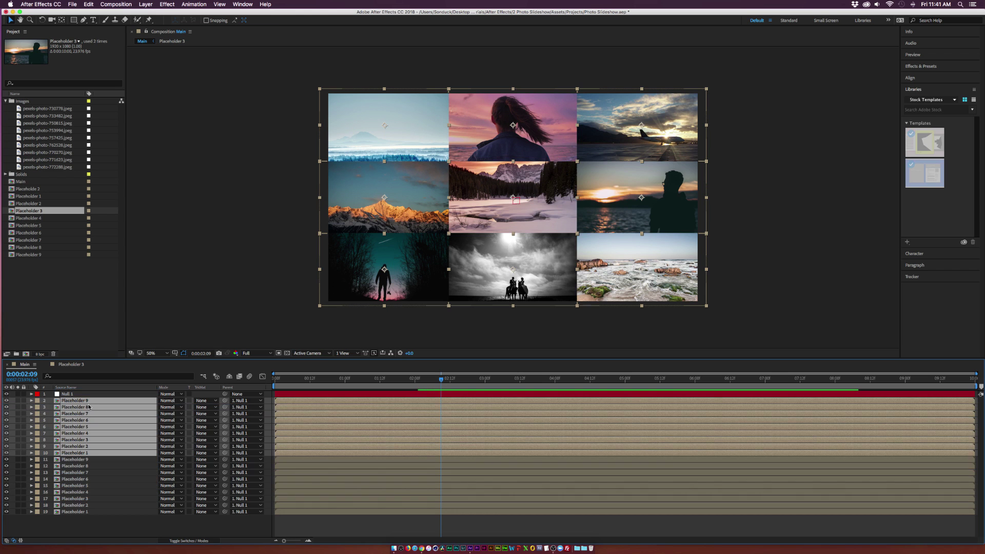
pyautogui.moveTo(530, 213); pyautogui.dragTo(763, 214)
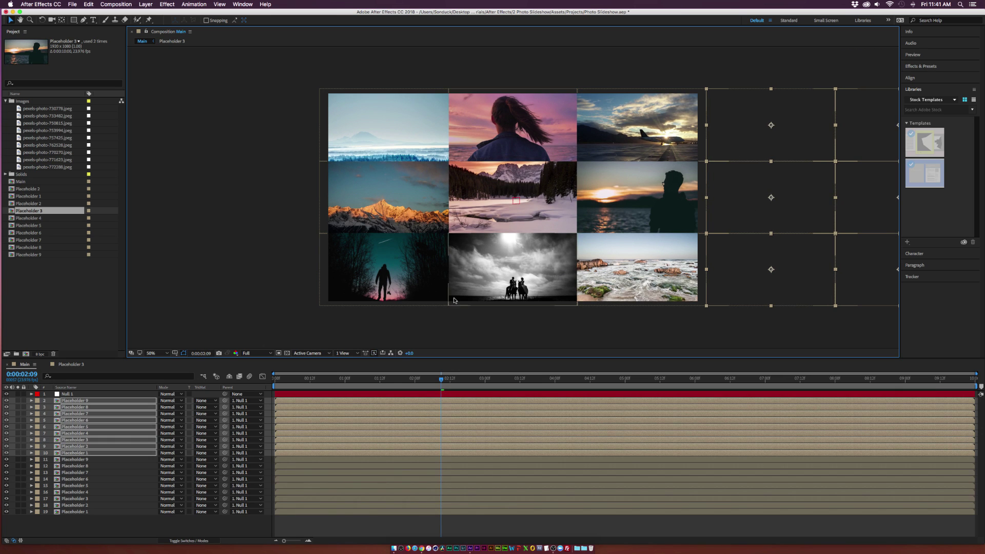
pyautogui.click(99, 394)
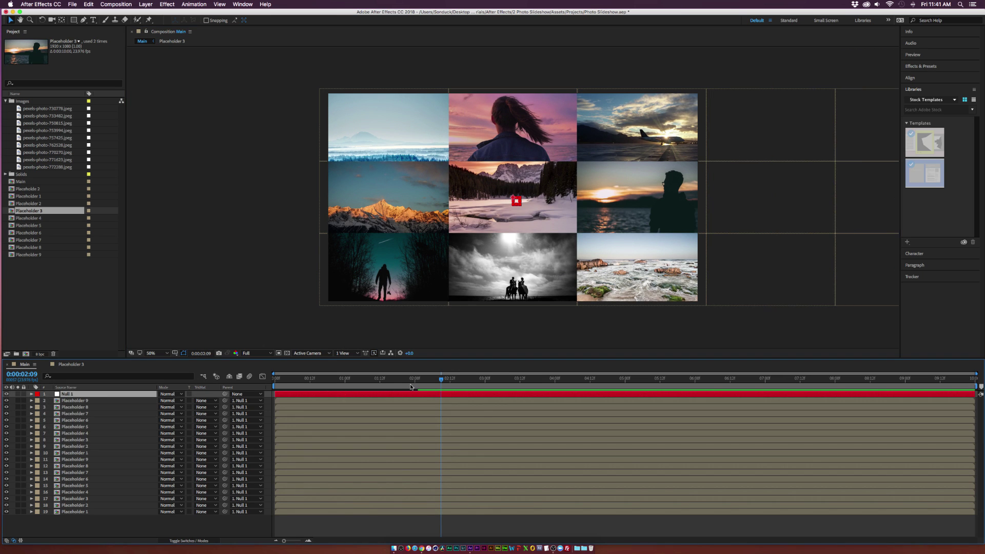
# Keyframe Null 1's position from 0:00:02:01, sliding the grid to X -940 at 0:00:03:16.
pyautogui.press('s')
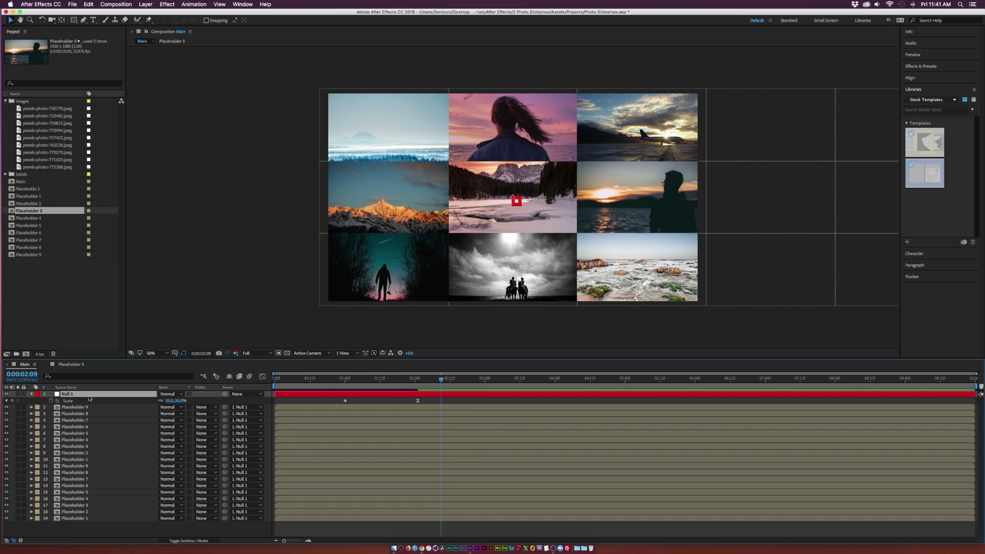
pyautogui.press('p')
pyautogui.click(318, 399)
pyautogui.click(319, 395)
pyautogui.hotkey('shift', 's')
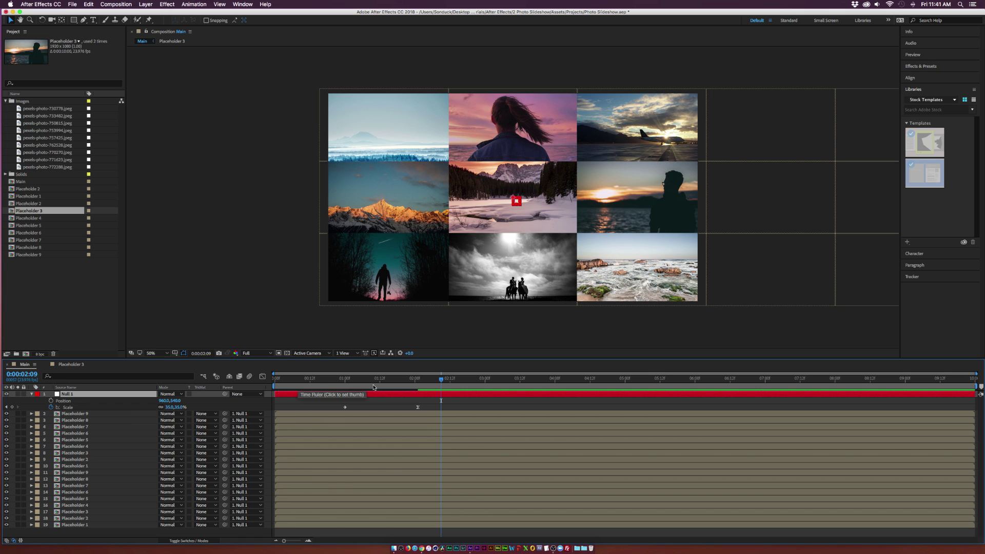
pyautogui.click(419, 380)
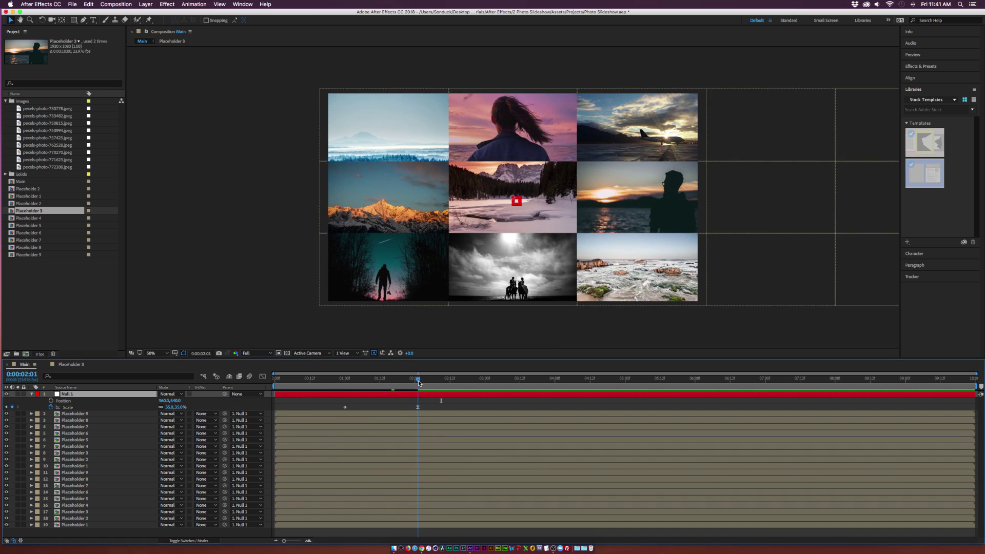
pyautogui.hotkey('alt', 'shift', 'p')
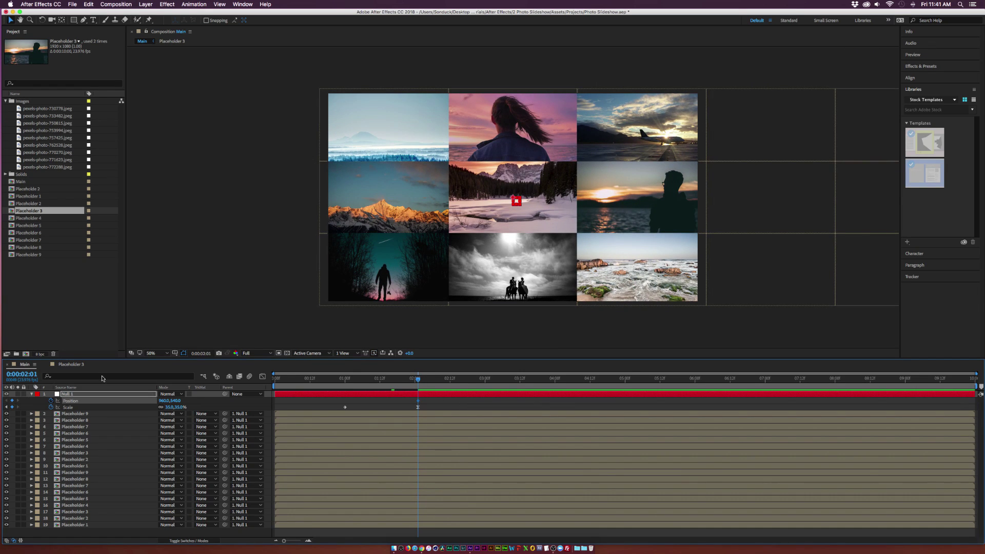
pyautogui.click(526, 379)
pyautogui.moveTo(157, 400); pyautogui.dragTo(85, 401)
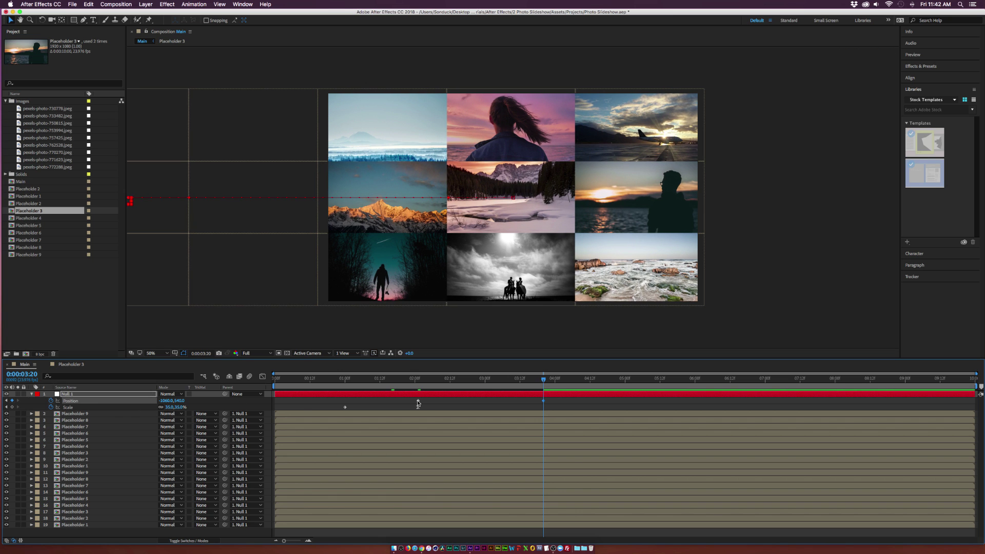
# Set a 35% Scale keyframe on Null 1, testing and undoing 67% and 48% enlargements.
pyautogui.click(11, 407)
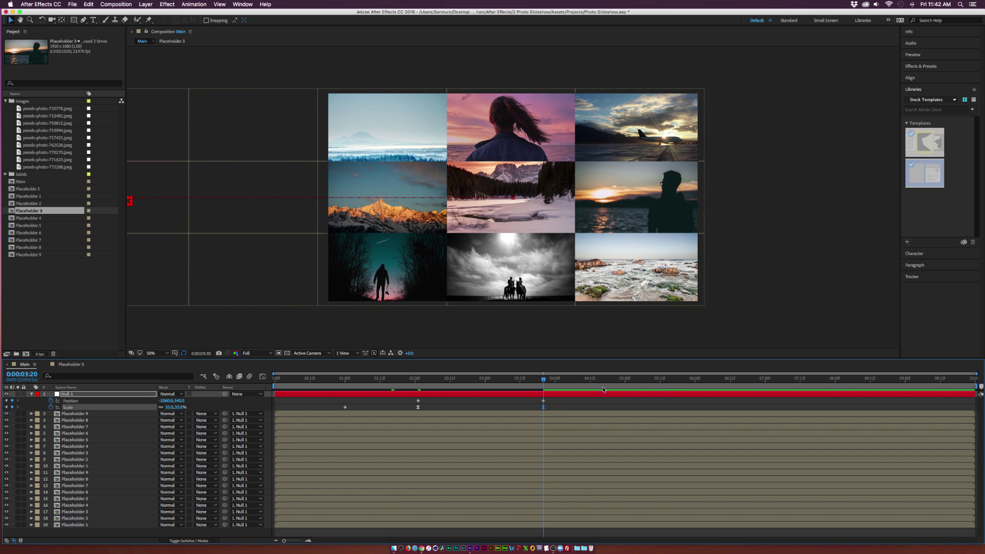
pyautogui.moveTo(591, 381); pyautogui.dragTo(623, 382)
pyautogui.moveTo(172, 407); pyautogui.dragTo(181, 407)
pyautogui.press('super+z')
pyautogui.moveTo(167, 407); pyautogui.dragTo(173, 407)
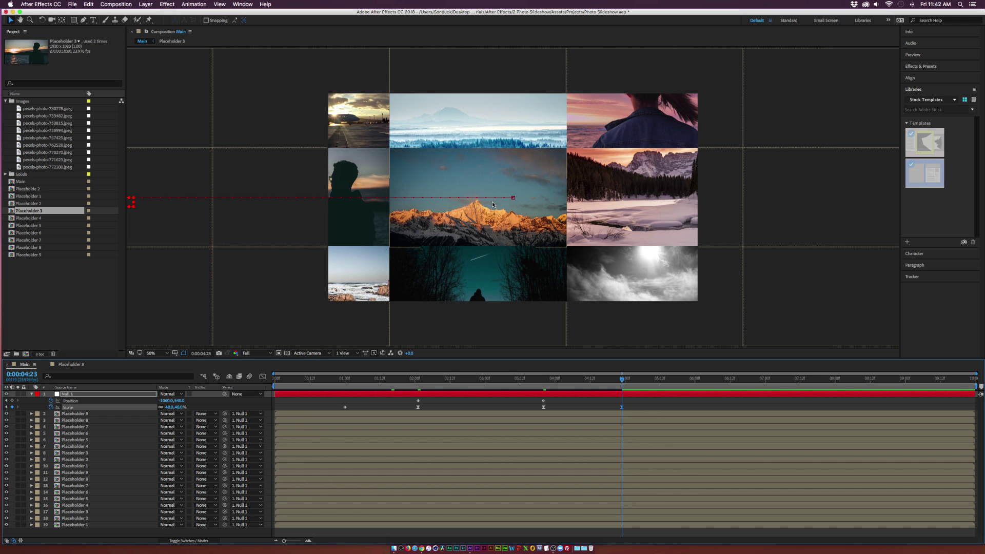
pyautogui.press('super+z')
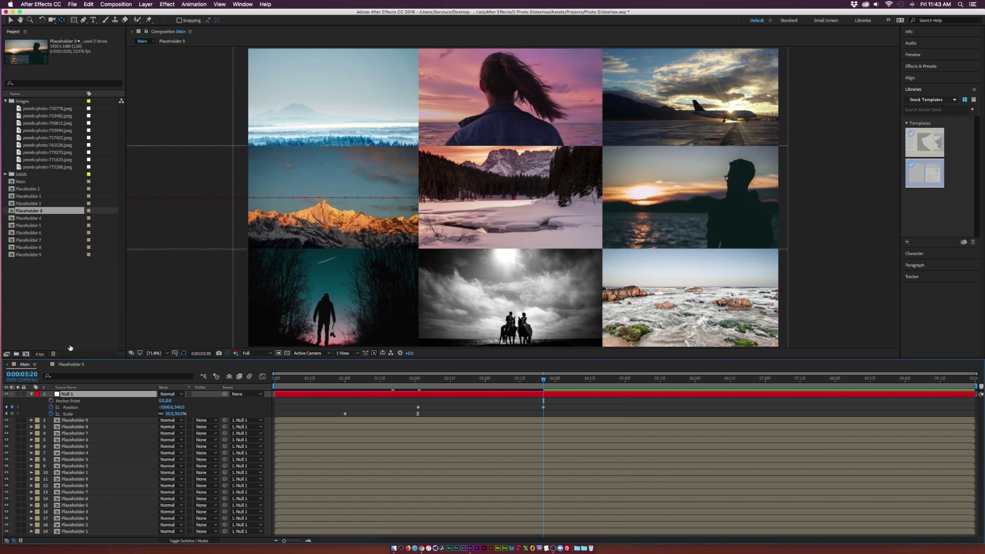
# Add a Null 2 object and parent Null 1 to it.
pyautogui.click(145, 4)
pyautogui.moveTo(154, 13)
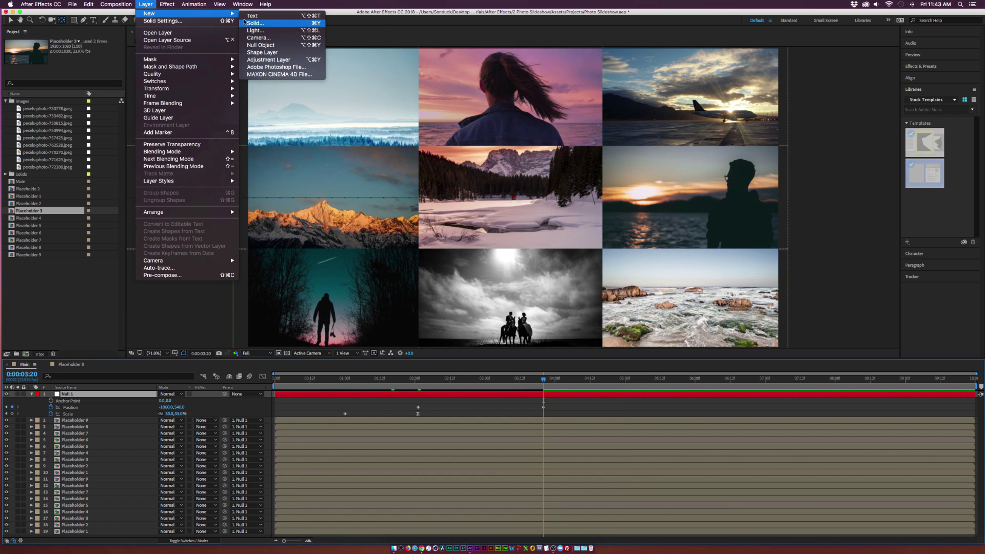
pyautogui.click(261, 45)
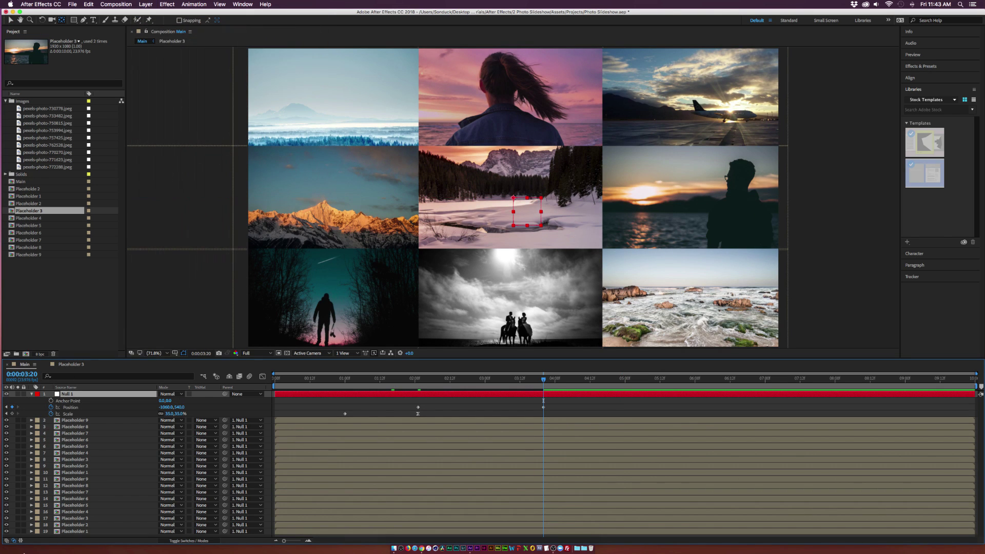
pyautogui.click(78, 401)
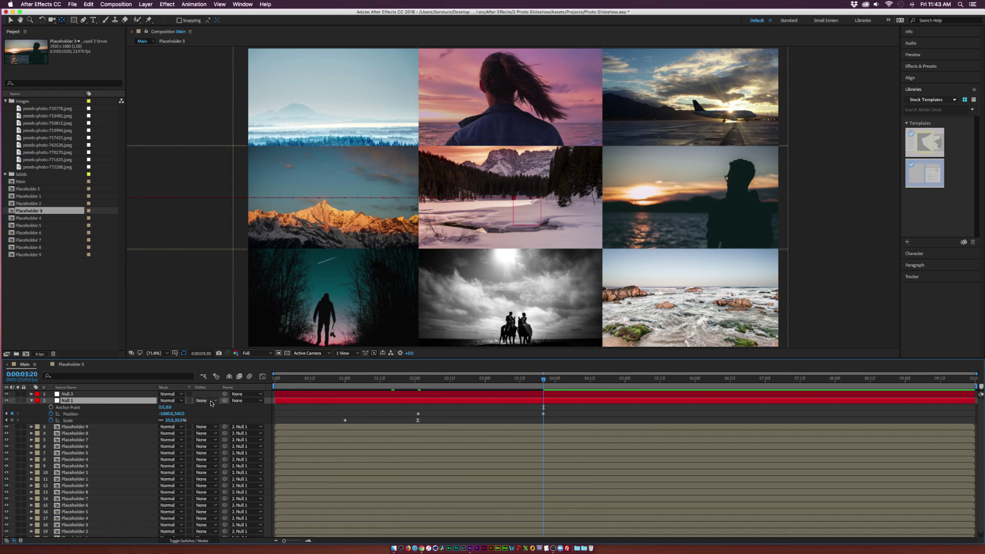
pyautogui.moveTo(225, 400); pyautogui.dragTo(64, 396)
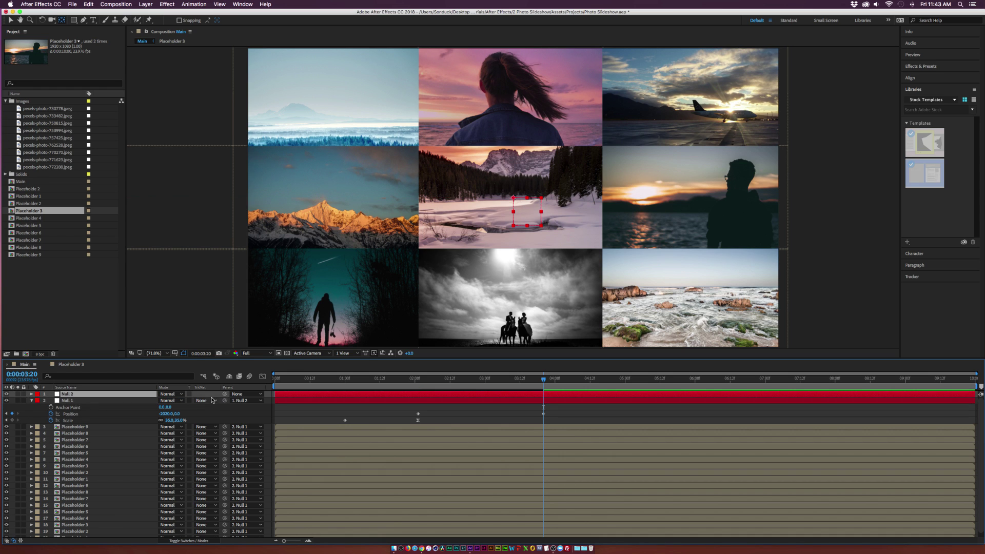
# Keyframe Null 2's scale from 04:00 to a large value at 04:23, zooming into the centre photo.
pyautogui.click(94, 395)
pyautogui.press('s')
pyautogui.click(51, 400)
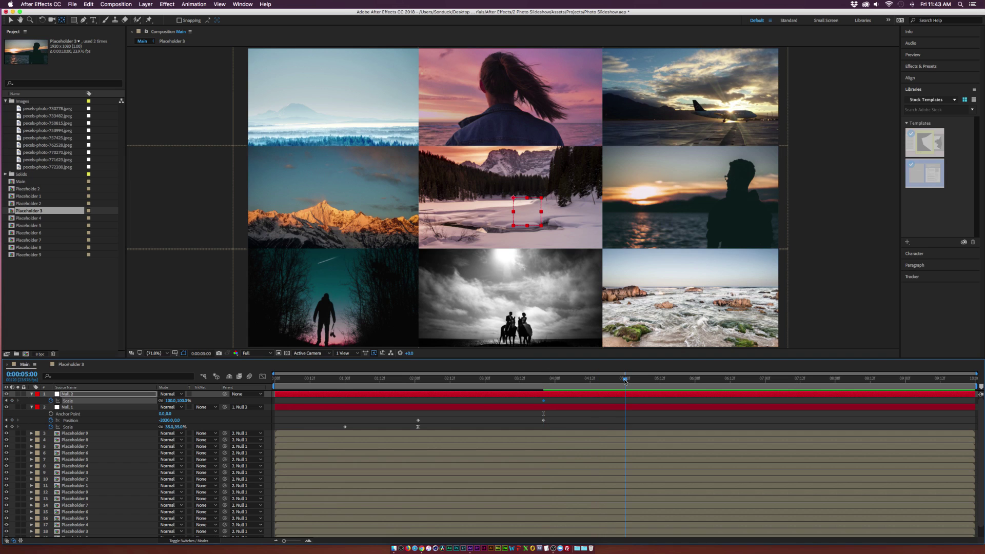
pyautogui.moveTo(624, 380); pyautogui.dragTo(620, 380)
pyautogui.moveTo(172, 400); pyautogui.dragTo(251, 405)
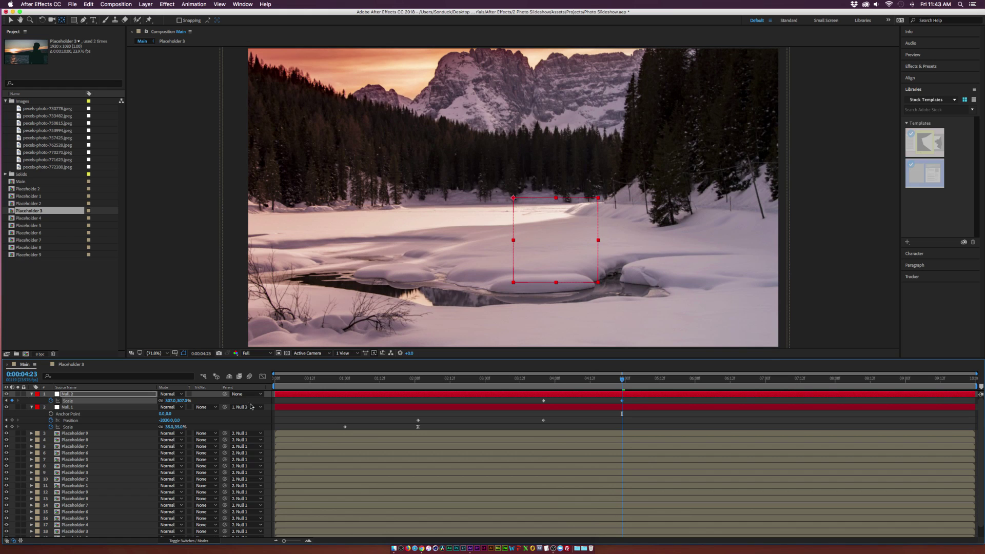
pyautogui.click(544, 401)
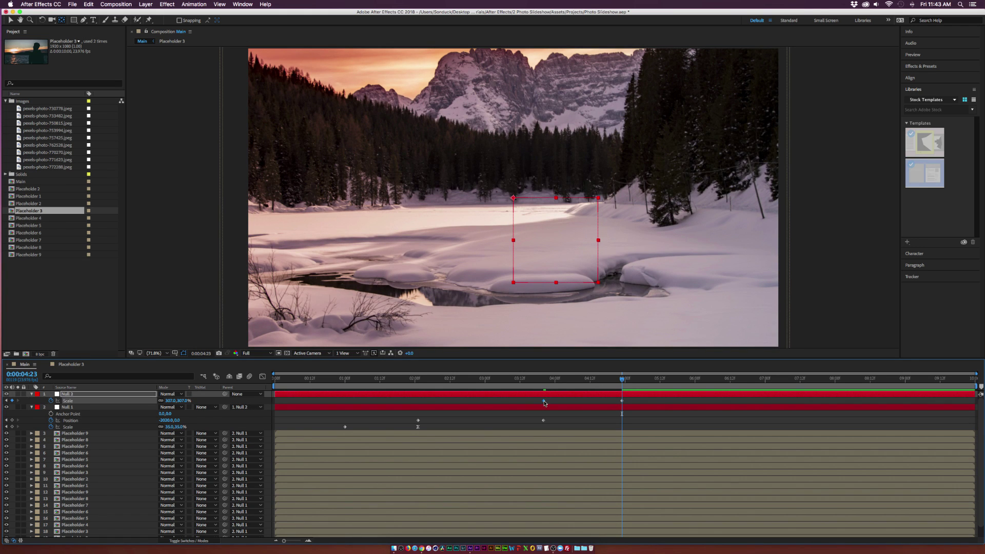
pyautogui.press('space')
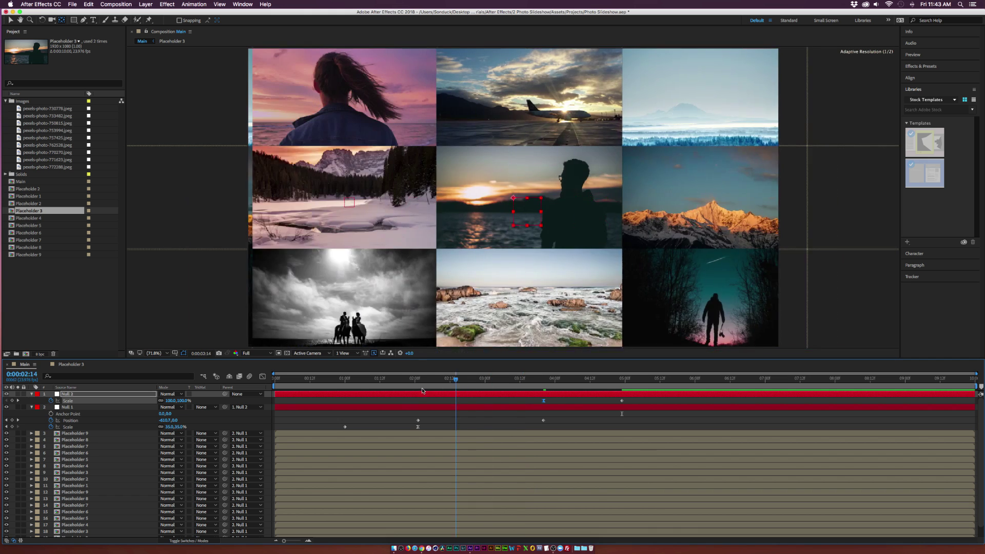
# Preview the 100%-to-307% zoom, return to 03:18, and collapse all layer properties.
pyautogui.click(154, 353)
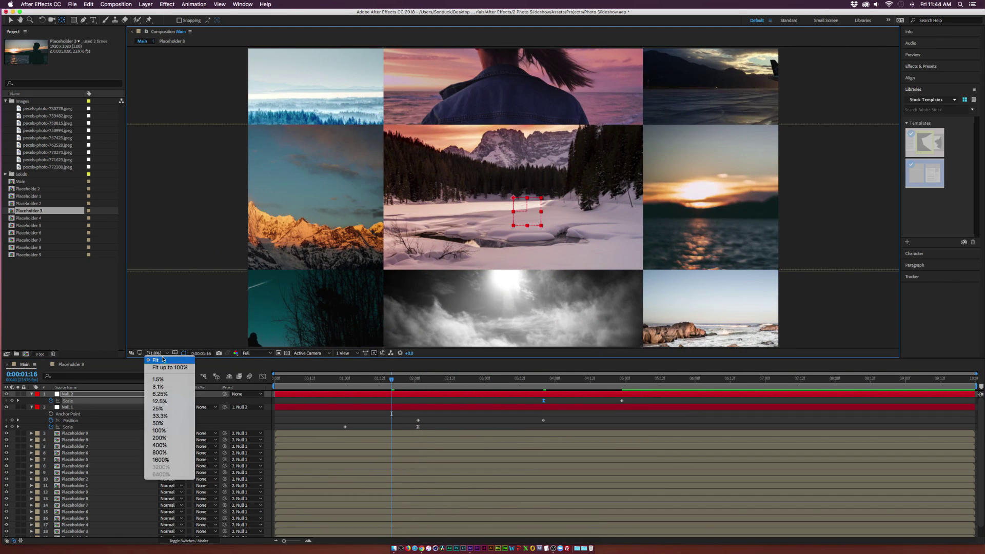
pyautogui.moveTo(367, 382); pyautogui.dragTo(625, 394)
pyautogui.click(622, 401)
pyautogui.moveTo(604, 382); pyautogui.dragTo(538, 382)
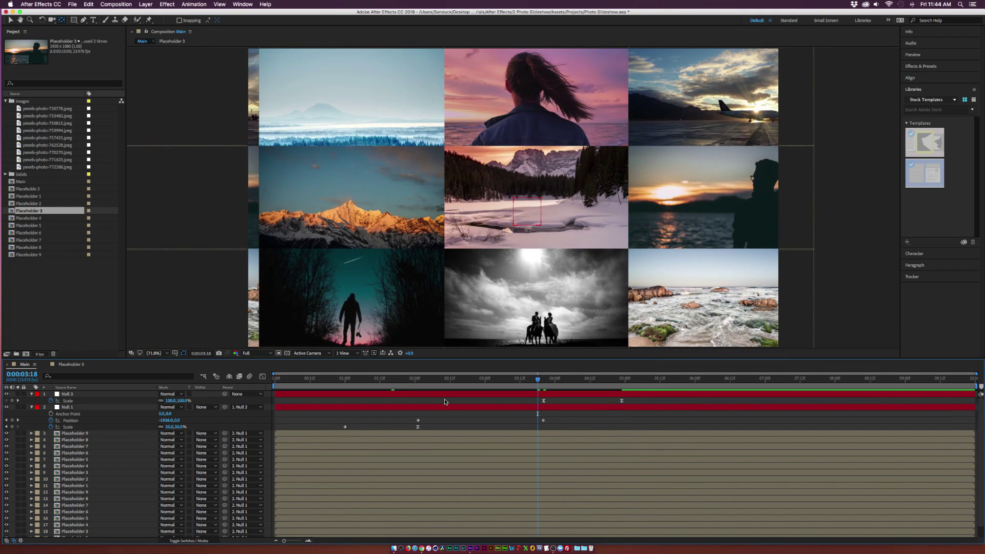
pyautogui.press('u')
pyautogui.click(10, 21)
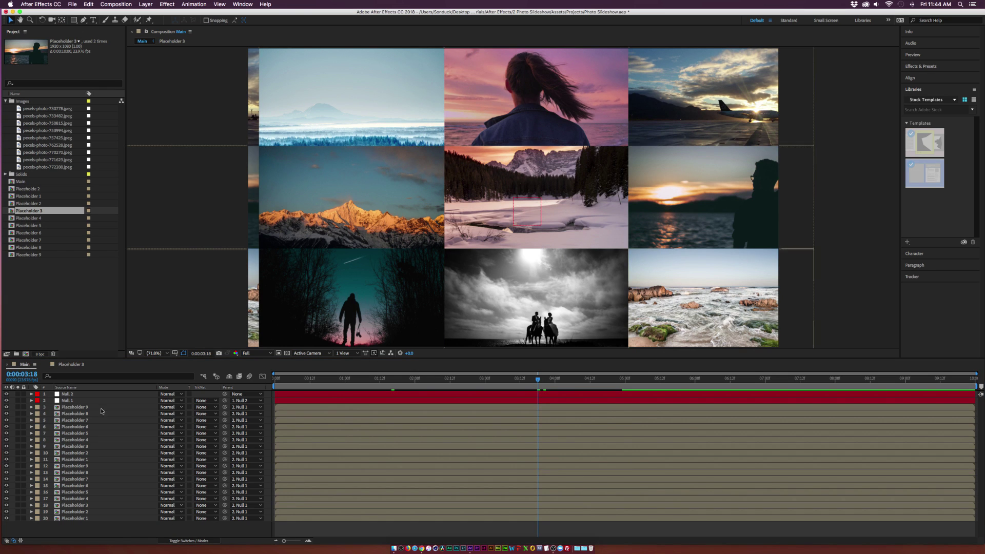
# Duplicate Placeholder 1 as Placeholder 10 and swap it into layer 11, the centre tile.
pyautogui.click(487, 243)
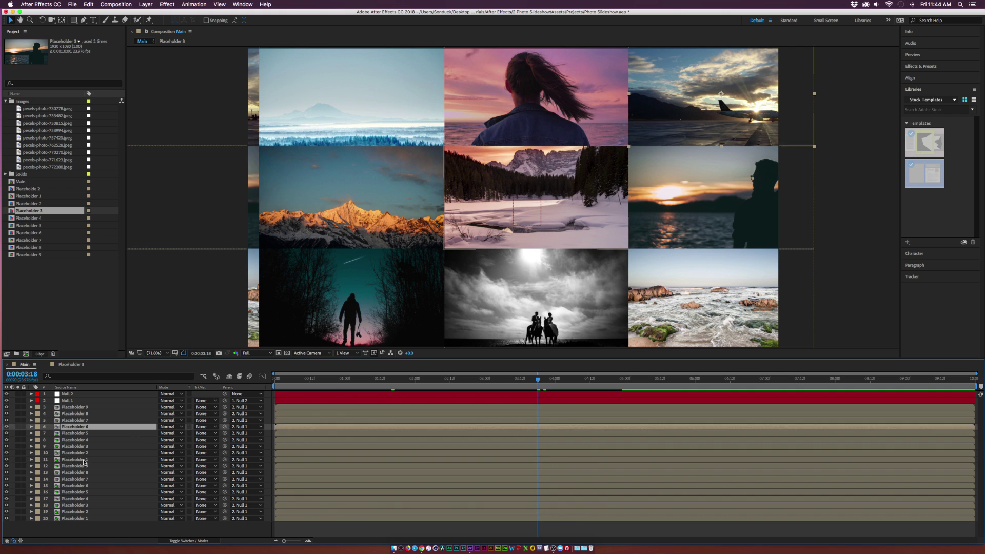
pyautogui.click(18, 195)
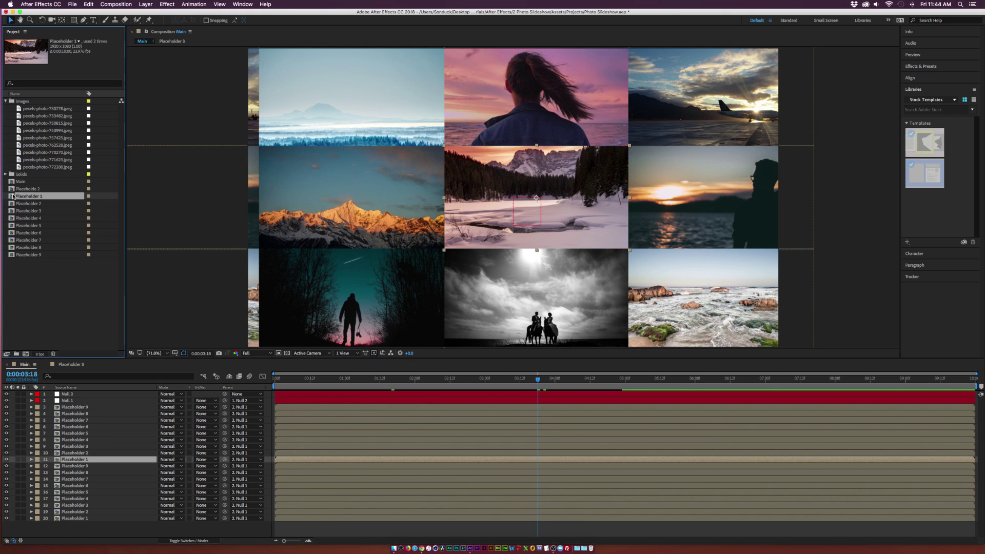
pyautogui.press('super+d')
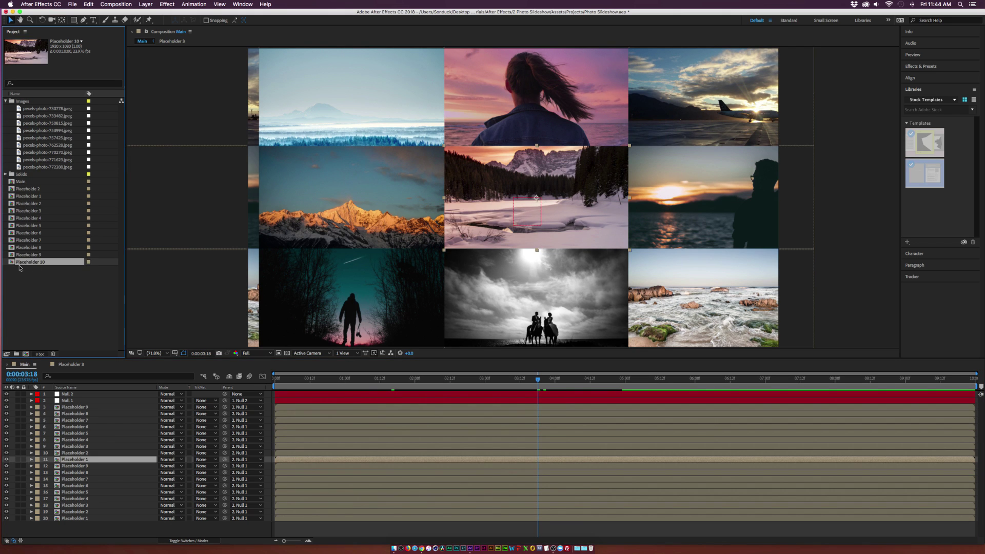
pyautogui.moveTo(20, 262); pyautogui.dragTo(85, 460)
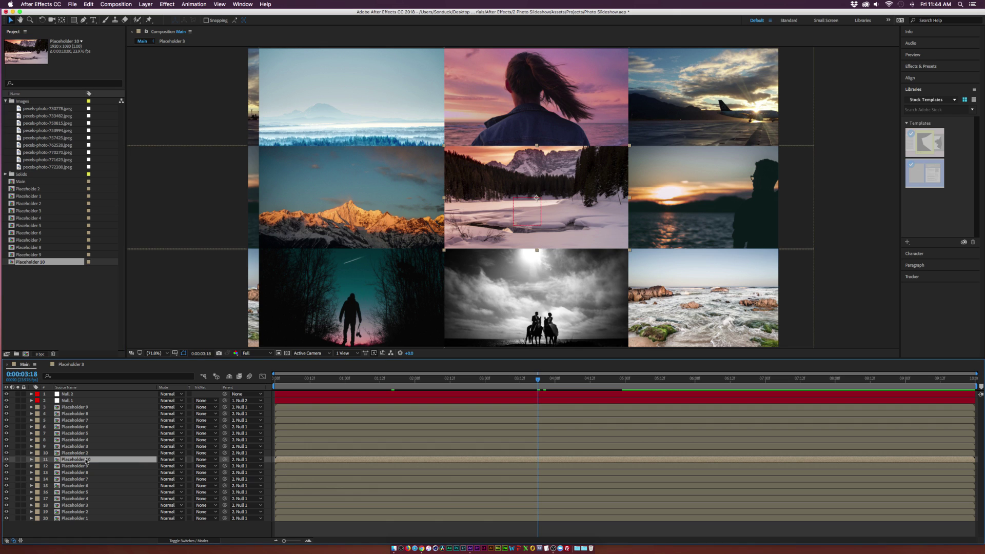
# Replace Placeholder 10's snow photo with pexels-photo-772288.jpeg, the windblown-hair woman.
pyautogui.doubleClick(85, 460)
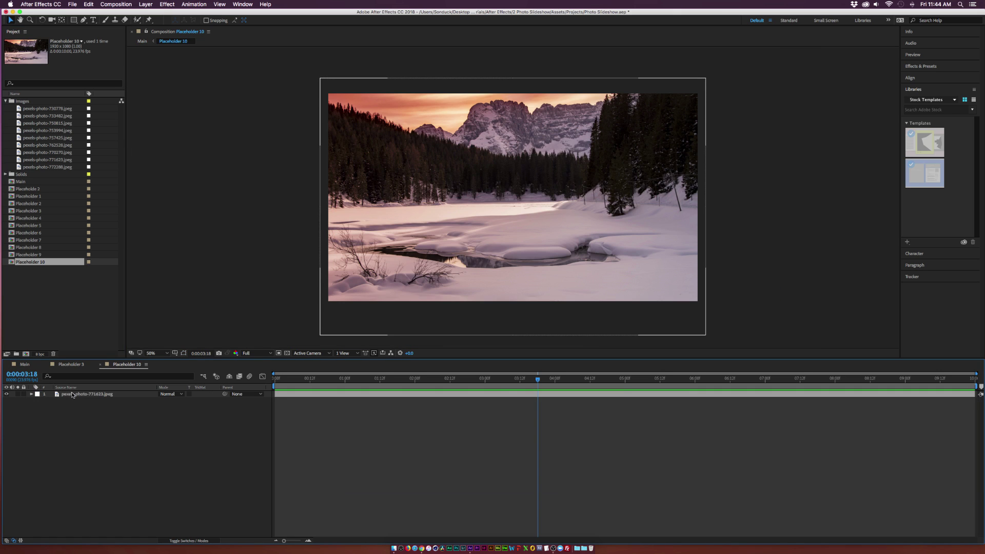
pyautogui.press('Delete')
pyautogui.click(40, 151)
pyautogui.click(42, 131)
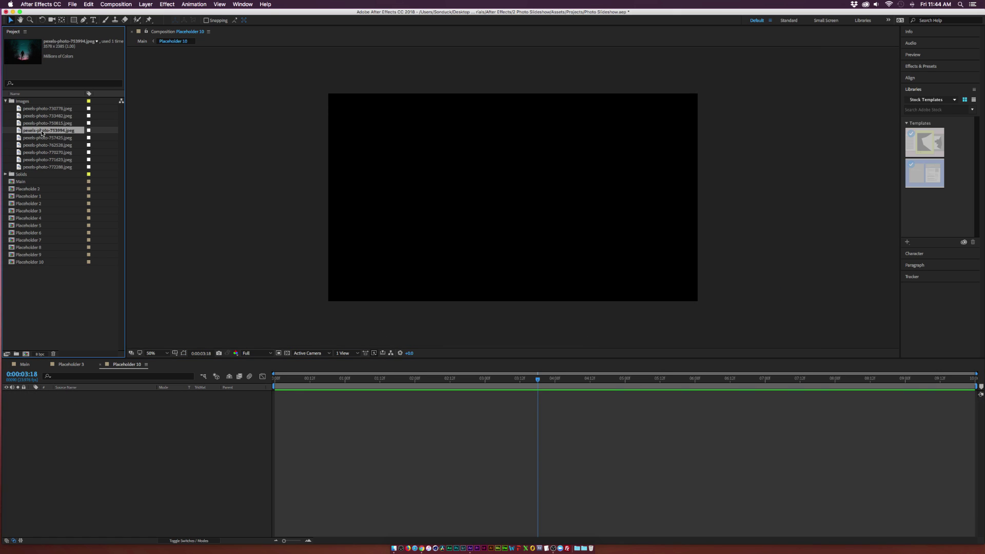
pyautogui.click(45, 116)
pyautogui.click(45, 109)
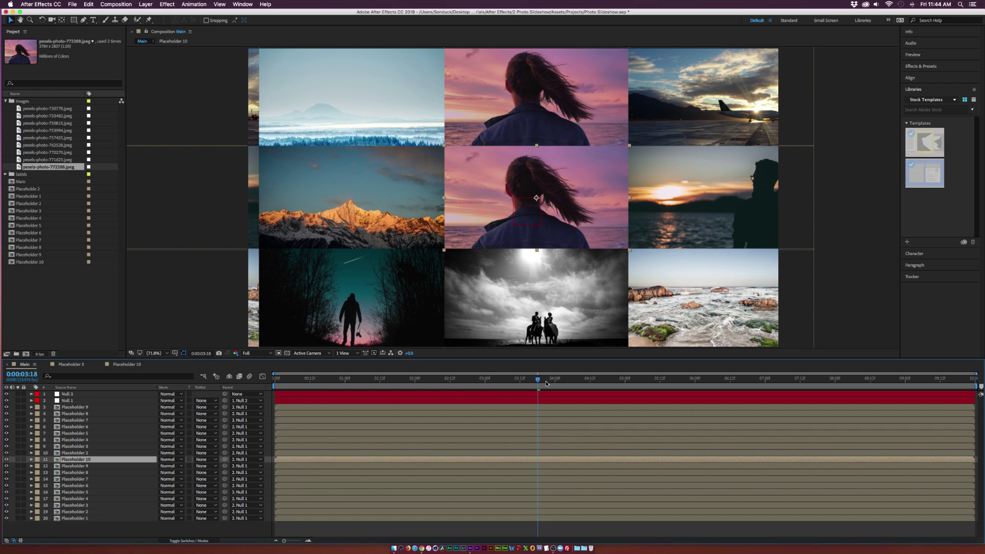
pyautogui.moveTo(546, 383)
pyautogui.mouseDown()
pyautogui.moveTo(557, 386)
pyautogui.moveTo(547, 389)
pyautogui.mouseUp()
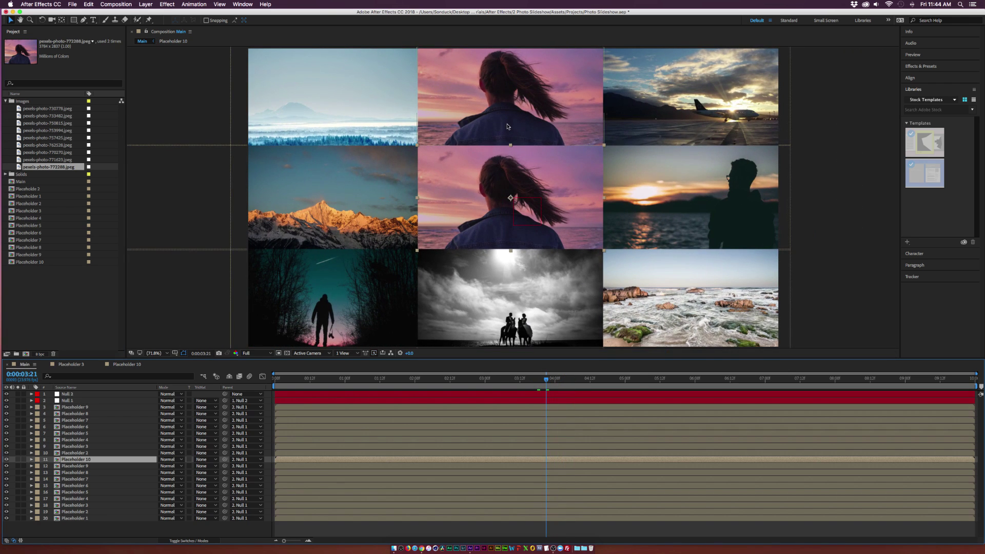
# Put the snowy lake photo pexels-photo-771623.jpeg into the Placeholder 4 comp.
pyautogui.click(102, 440)
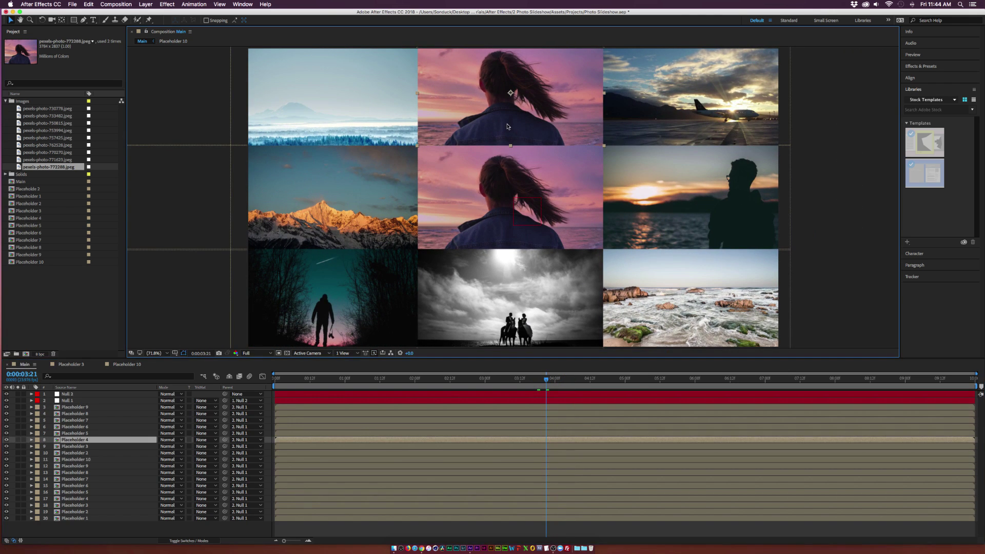
pyautogui.doubleClick(82, 440)
pyautogui.click(58, 136)
pyautogui.click(49, 160)
pyautogui.click(25, 364)
pyautogui.moveTo(417, 382); pyautogui.dragTo(641, 399)
# Scrub Main back to 03:01 and check the Placeholder 8, 6 and 4 tiles.
pyautogui.moveTo(571, 379)
pyautogui.mouseDown()
pyautogui.moveTo(439, 389)
pyautogui.moveTo(636, 389)
pyautogui.moveTo(517, 384)
pyautogui.moveTo(552, 379)
pyautogui.mouseUp()
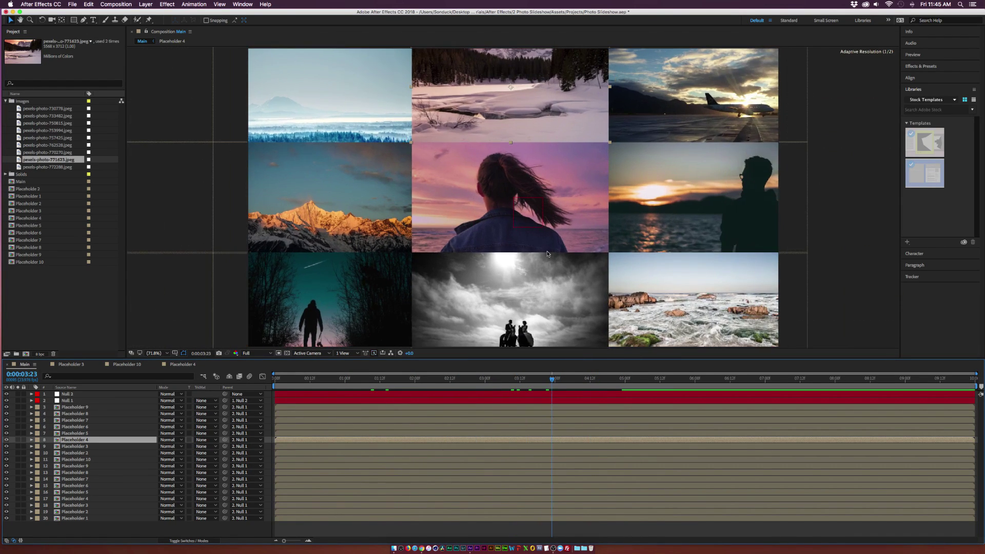
pyautogui.click(36, 248)
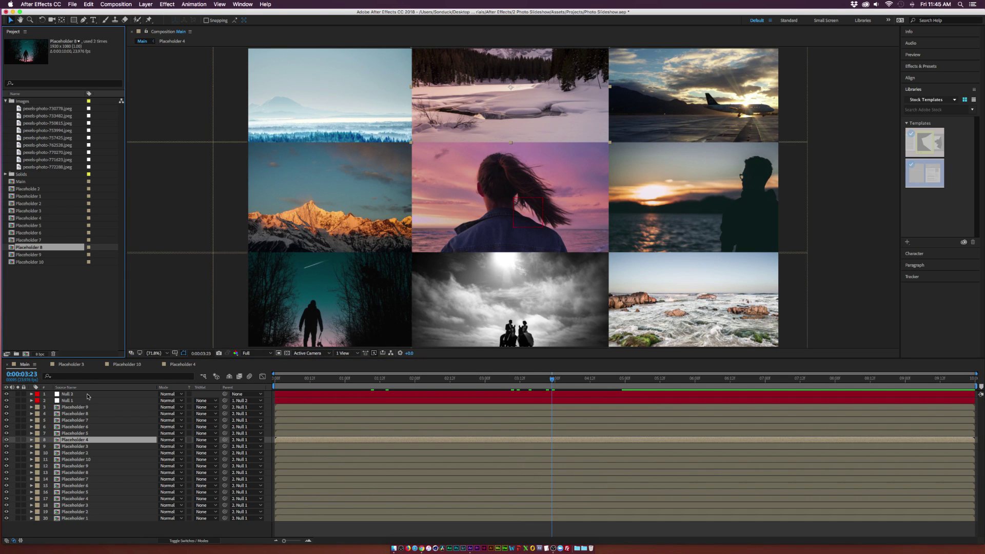
pyautogui.click(86, 427)
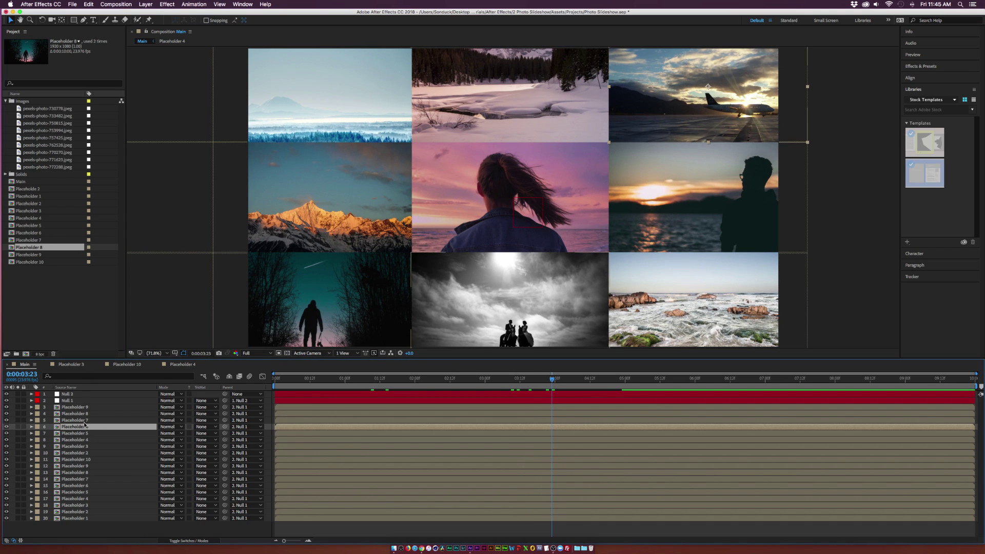
pyautogui.click(80, 440)
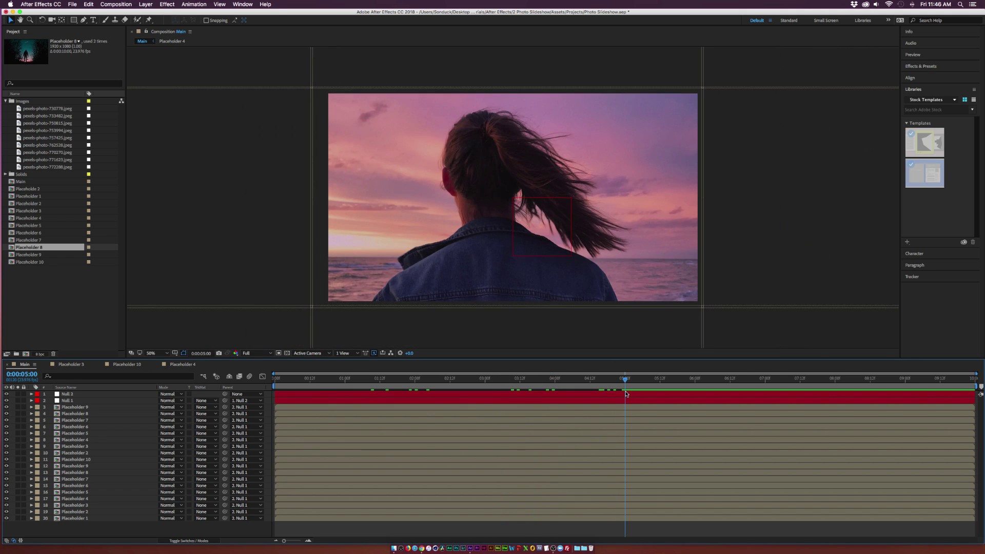
# Enable layer and composition motion blur, check it at 03:12, and preview the rendered Main.mov.
pyautogui.click(177, 540)
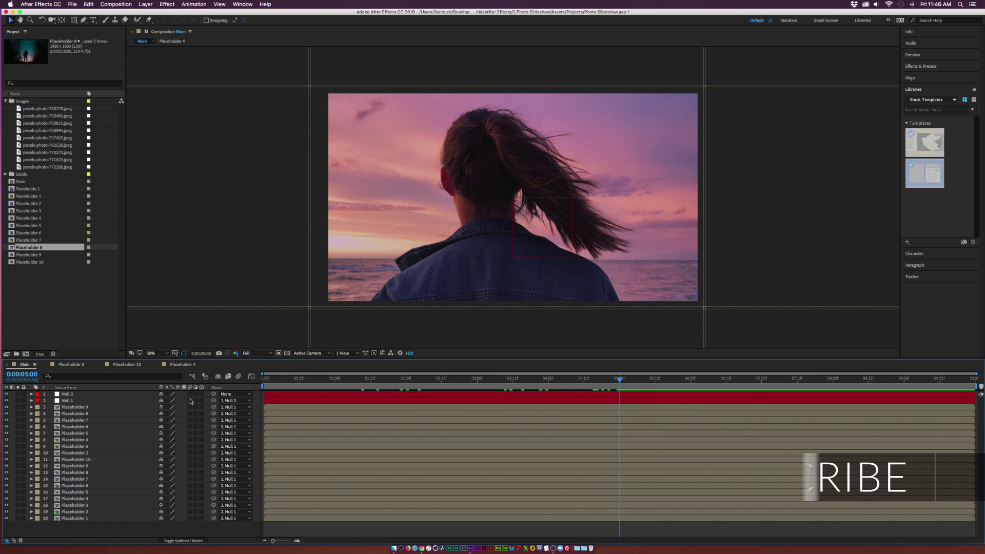
pyautogui.click(238, 376)
pyautogui.click(513, 379)
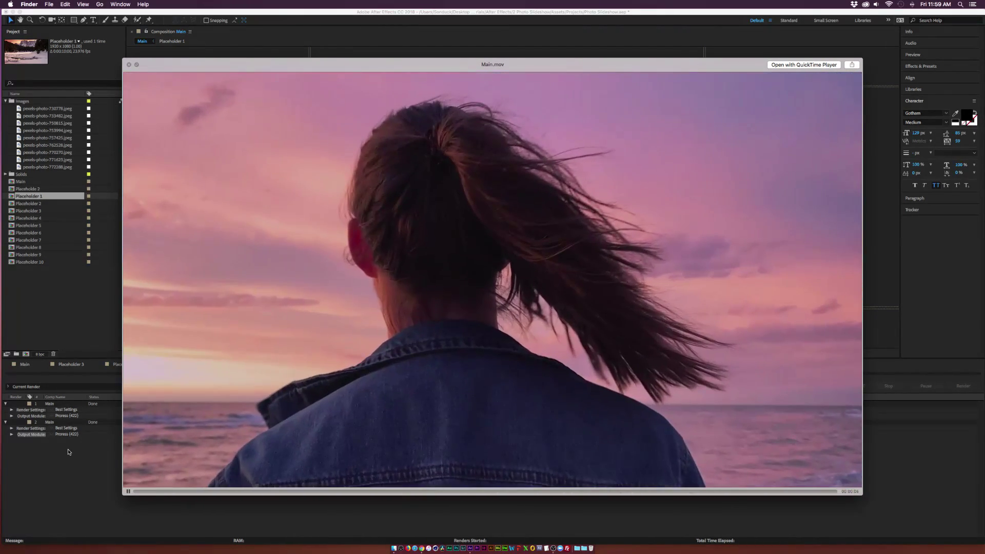
pyautogui.press('space')
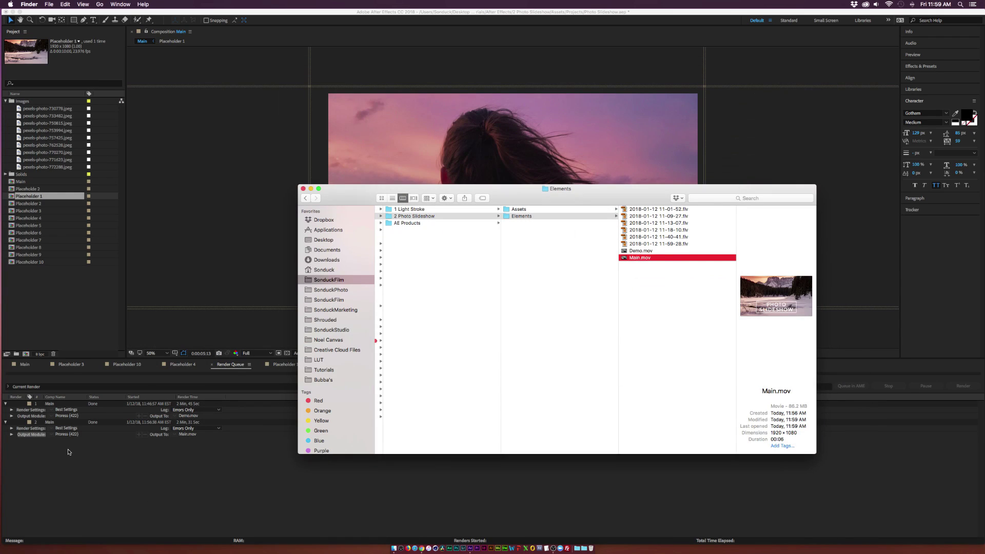